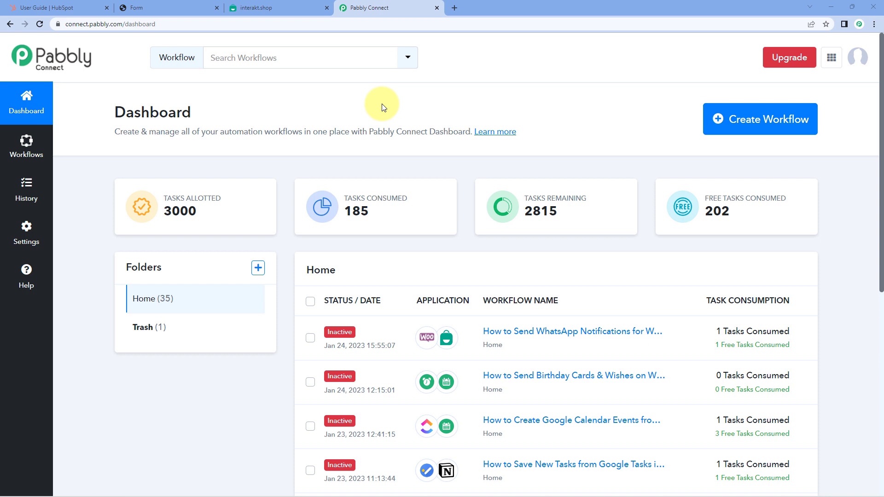
- Create a new Pabbly Connect workflow and name it 'HubSpot to Interakt'
left_click(765, 122)
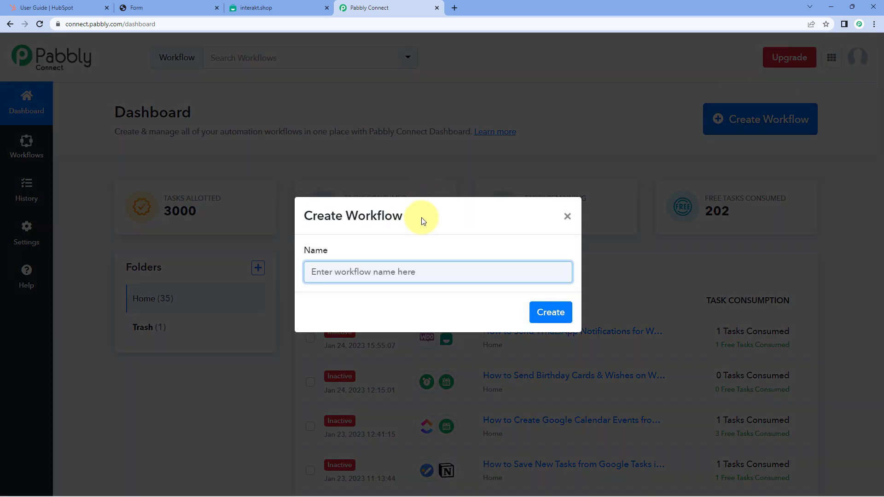
type("HubSpot to In")
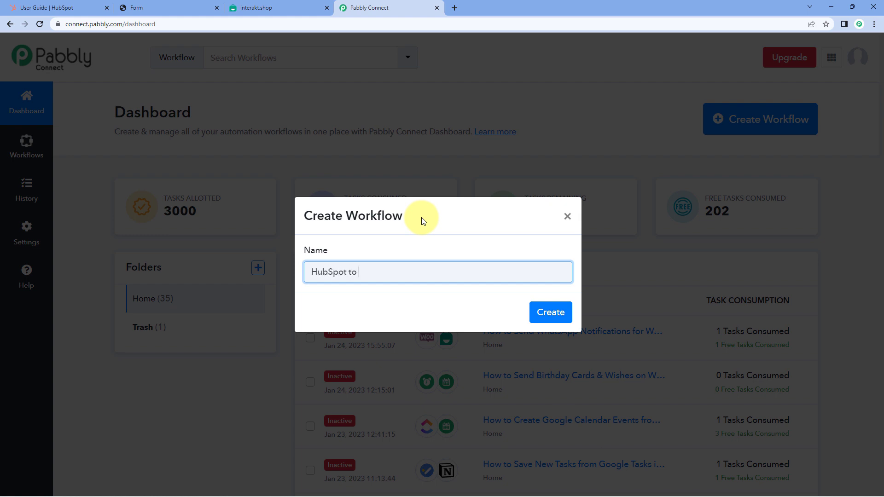
type("terakt")
left_click(547, 313)
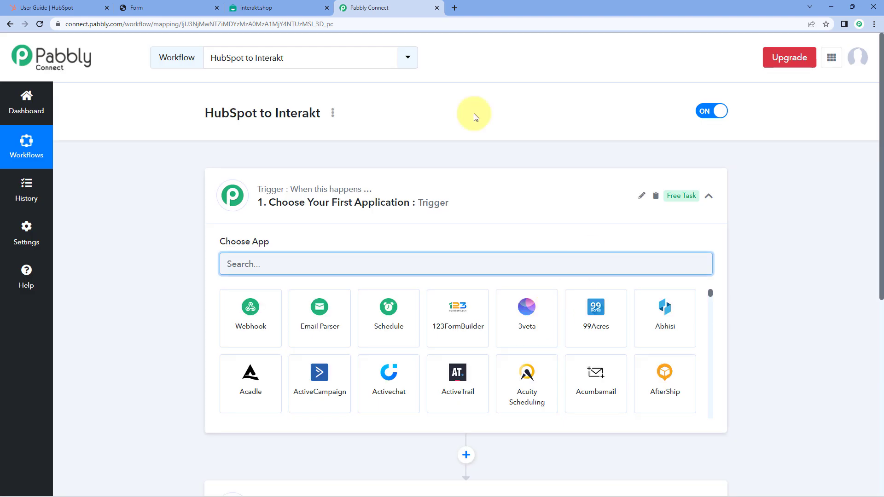
- Collapse and re-expand the workflow's Trigger step, then switch to the 'User Guide | HubSpot' tab
left_click(492, 202)
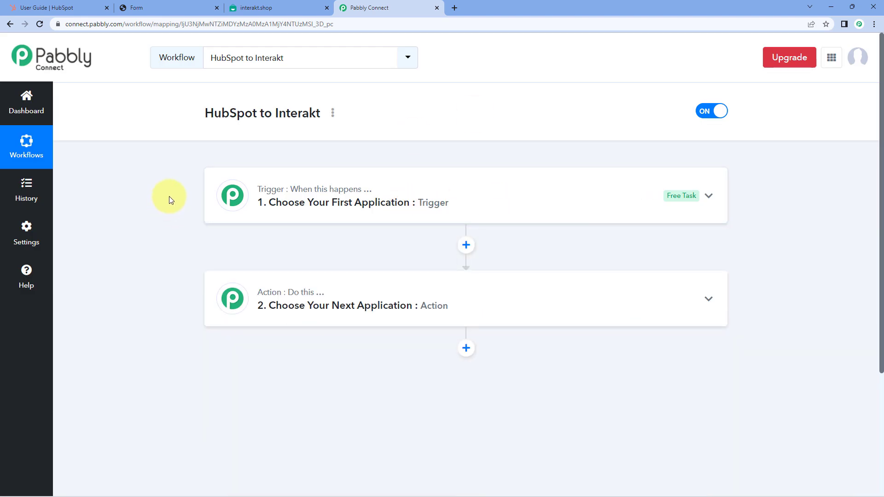
scroll(170, 198, "down", 1)
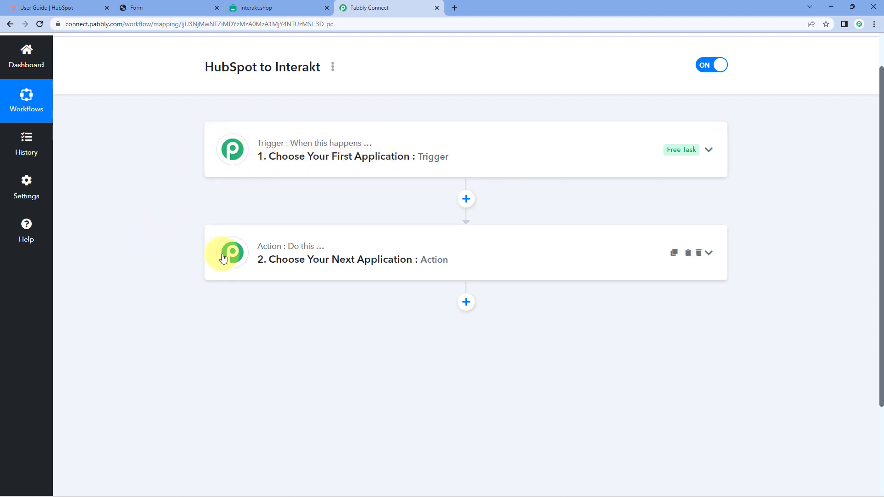
left_click(430, 152)
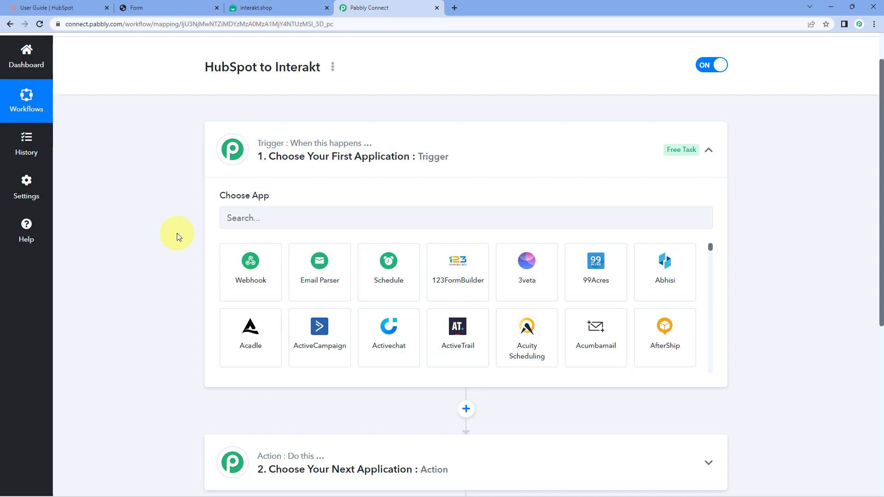
left_click(46, 7)
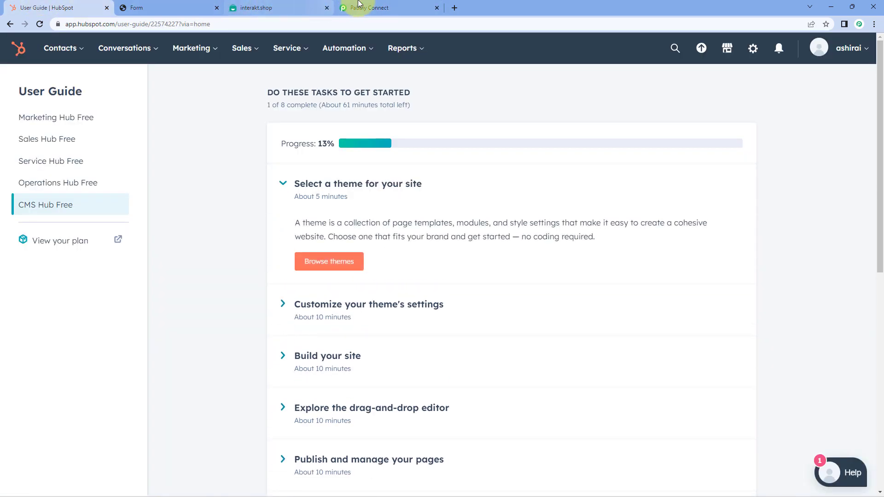
- Go back to the Pabbly Connect tab with the HubSpot to Interakt workflow
left_click(366, 8)
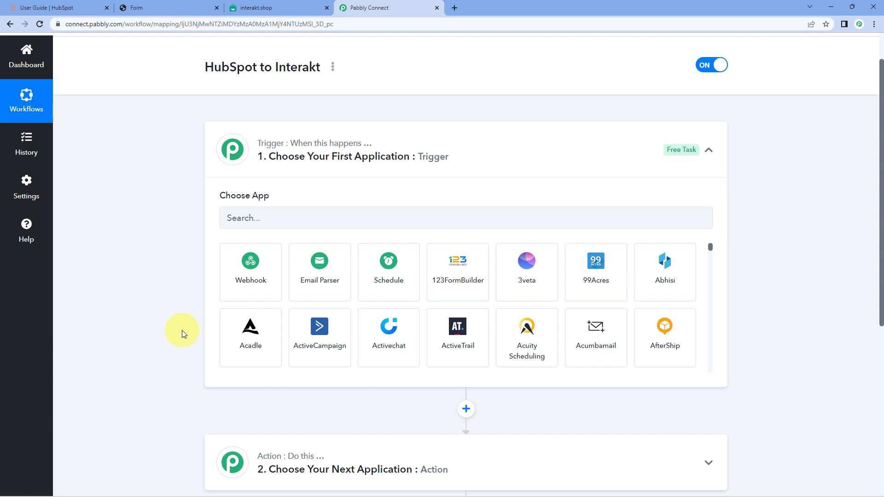
- Search for 'HubSpot' and select HubSpot CRM as the trigger app
scroll(223, 309, "down", 1)
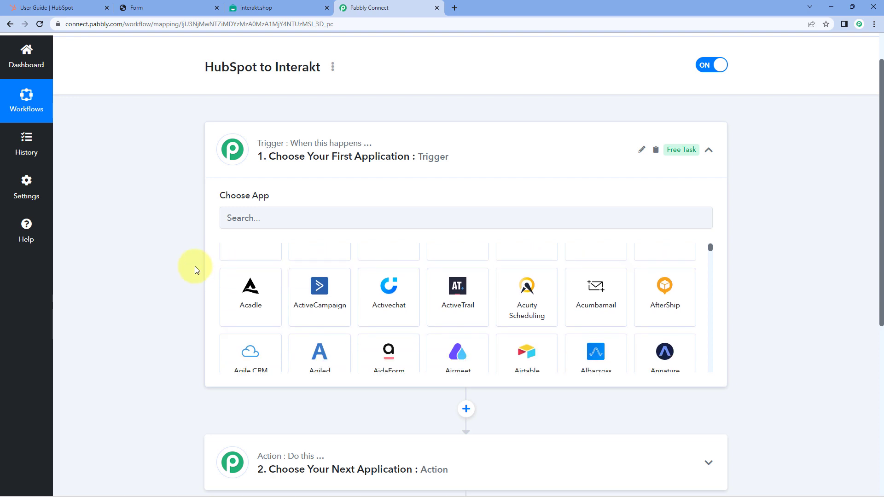
scroll(183, 204, "down", 1)
scroll(292, 216, "up", 2)
left_click(285, 172)
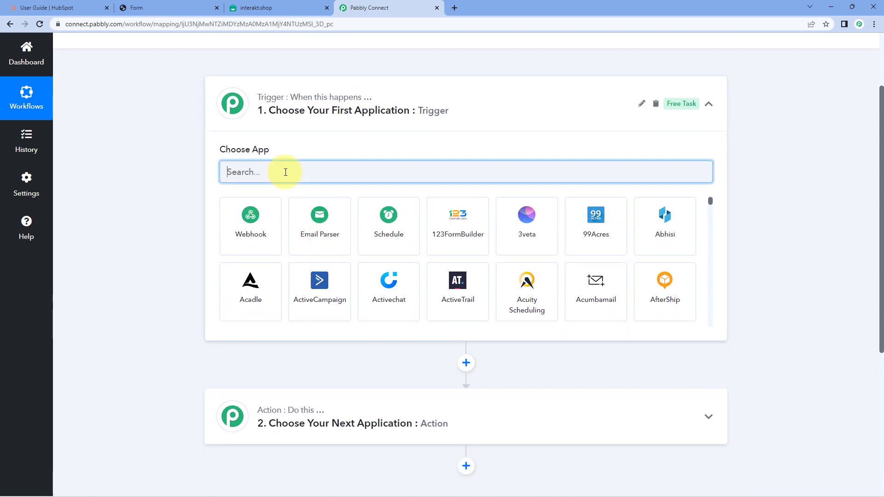
type("HubSpot")
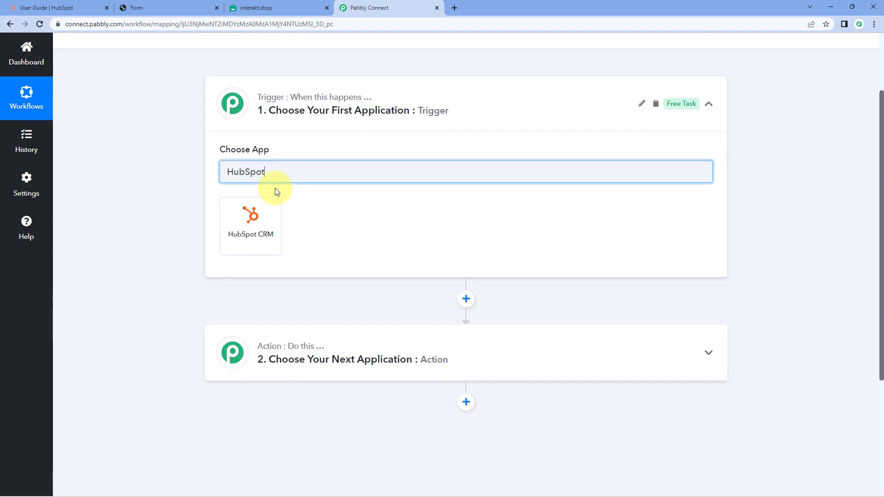
left_click(269, 218)
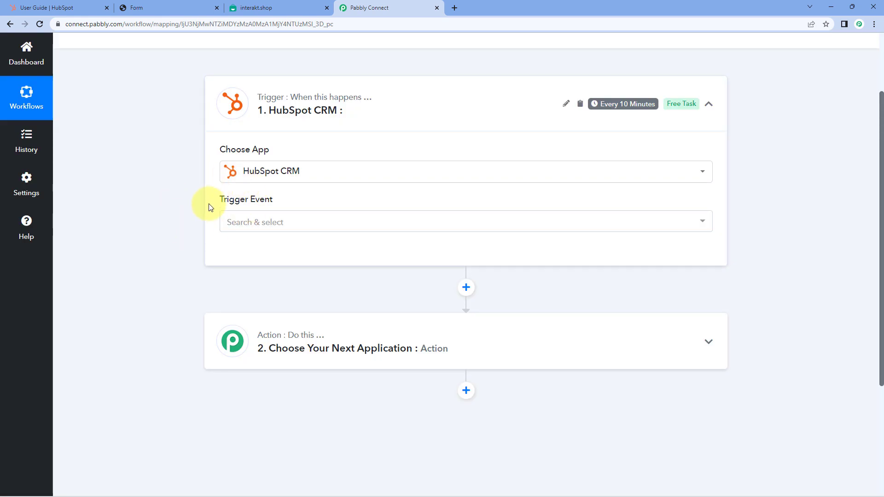
- Set the trigger event to New Form Submission
left_click(318, 217)
scroll(192, 231, "down", 1)
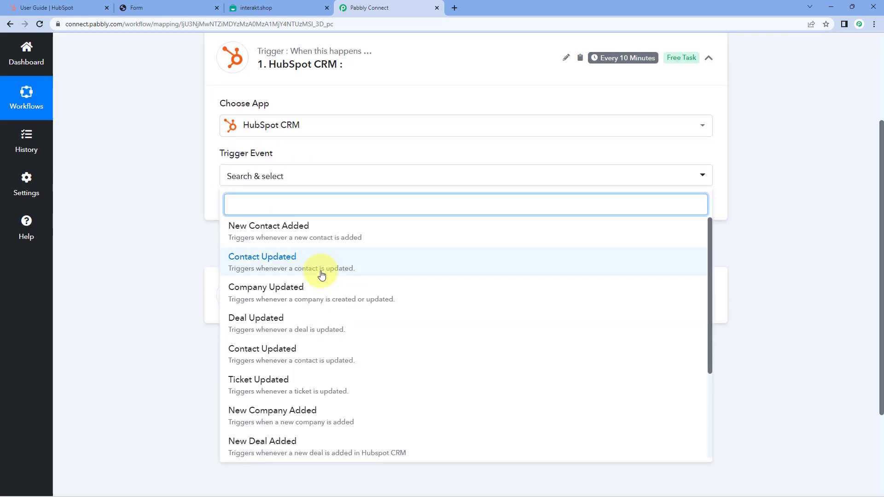
scroll(322, 276, "down", 3)
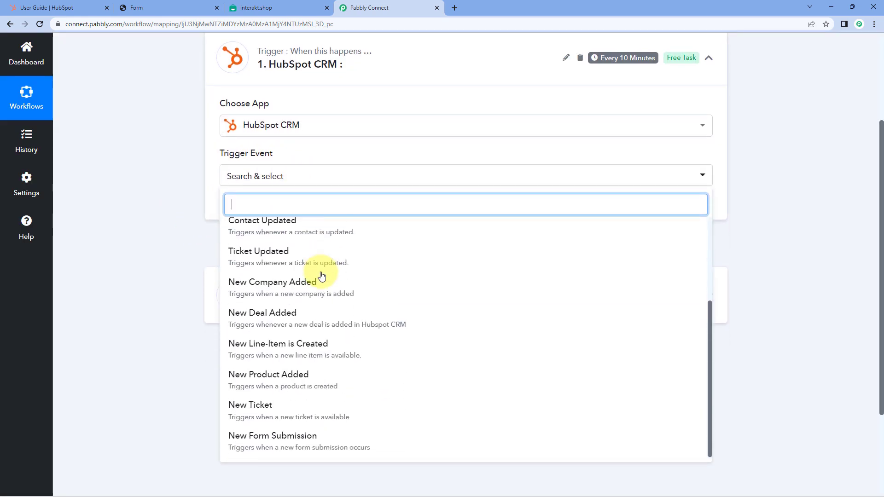
left_click(325, 440)
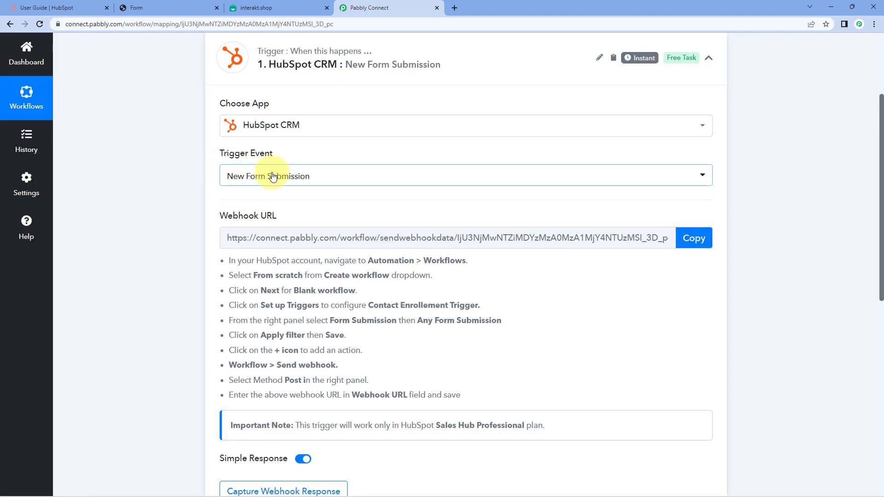
left_click(98, 4)
- Check the HubSpot form page and confirm New Form Submission remains the trigger event
left_click(168, 8)
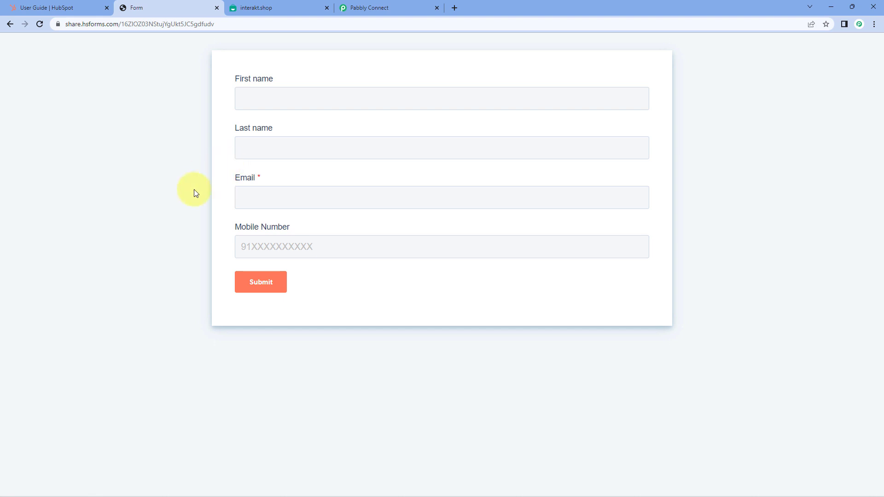
left_click(416, 8)
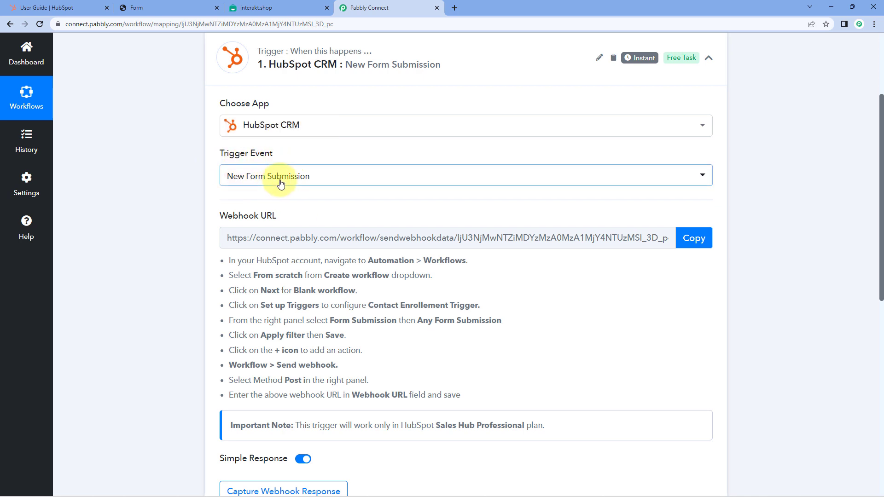
left_click(339, 184)
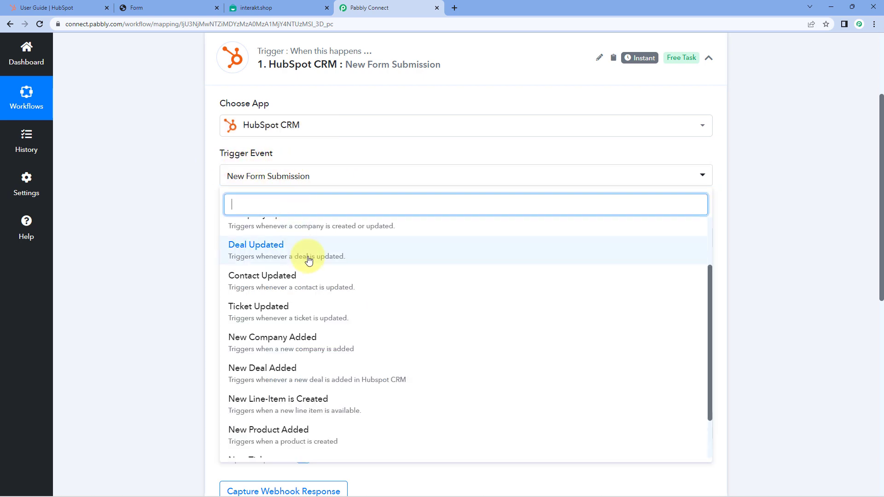
scroll(306, 256, "up", 3)
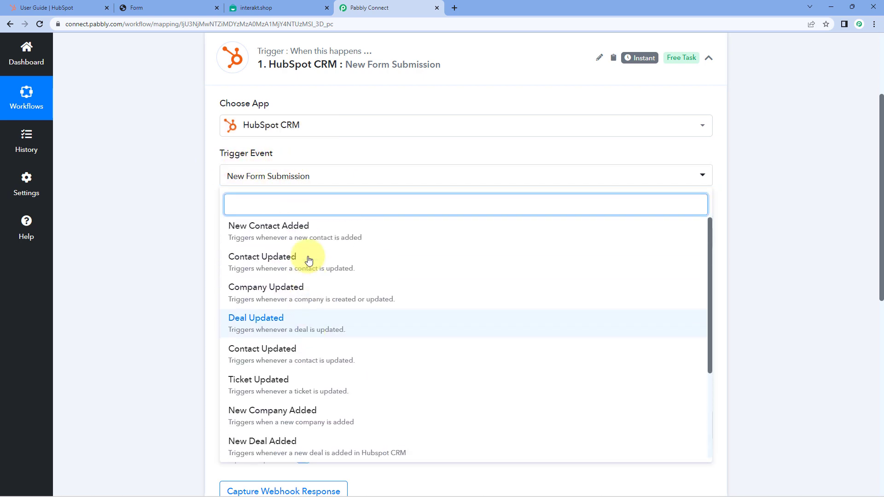
left_click(208, 182)
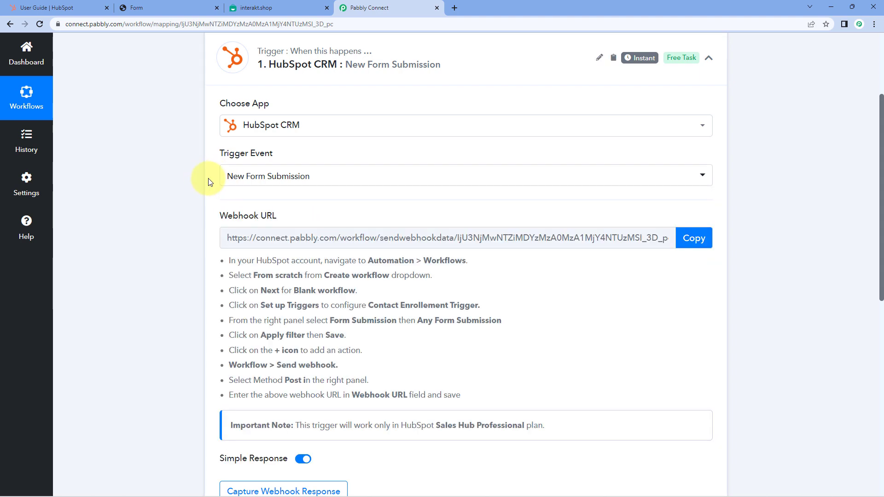
left_click(51, 8)
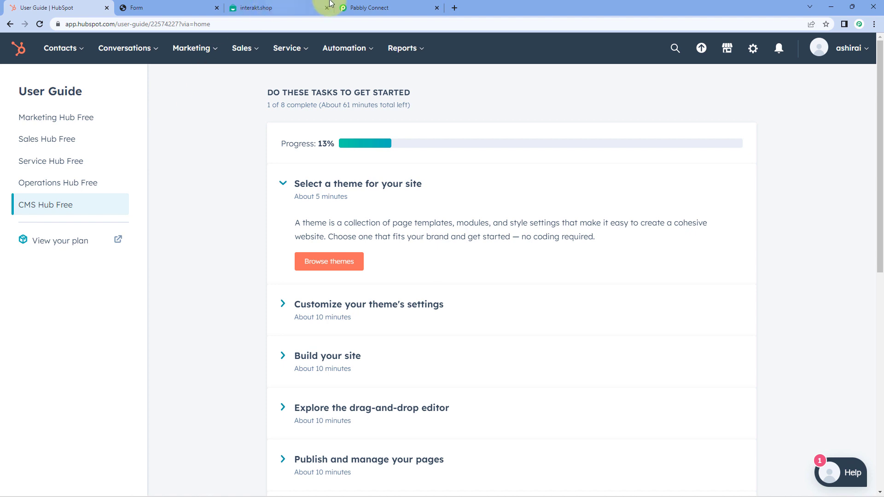
left_click(369, 8)
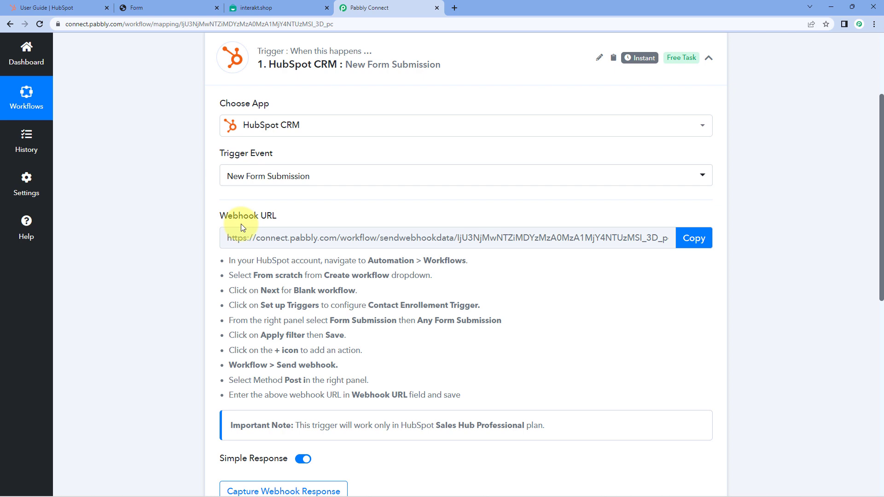
- Copy the Pabbly Connect webhook URL and return to the HubSpot account
scroll(278, 222, "down", 2)
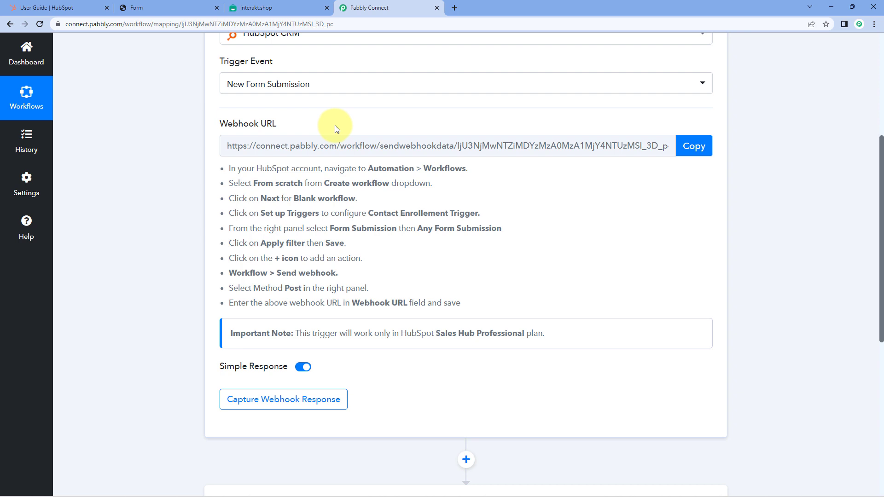
key("ctrl+2")
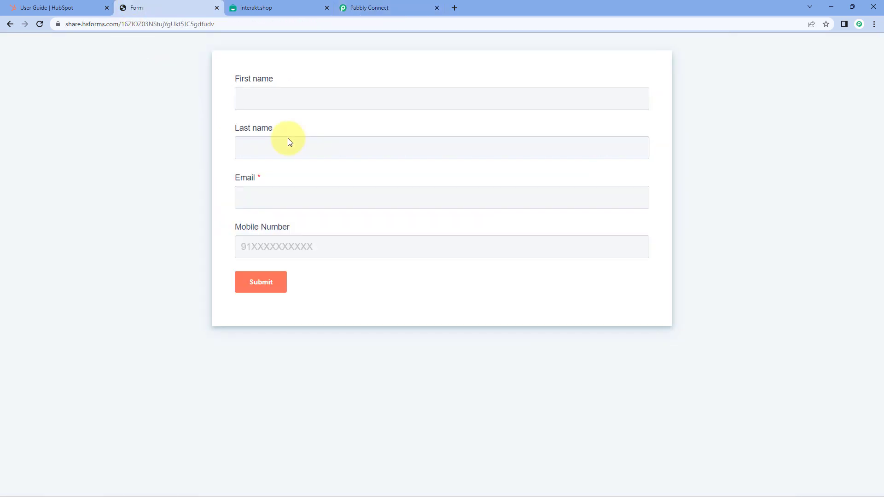
left_click(357, 7)
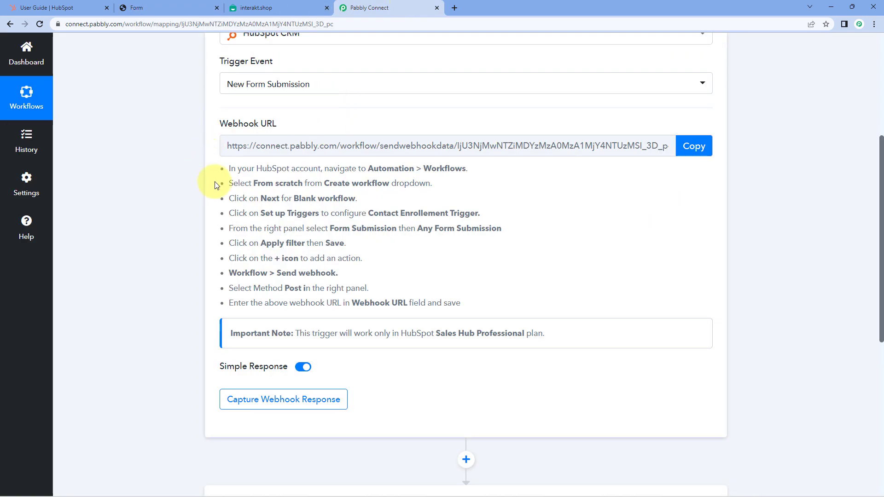
left_click_drag(222, 170, 476, 300)
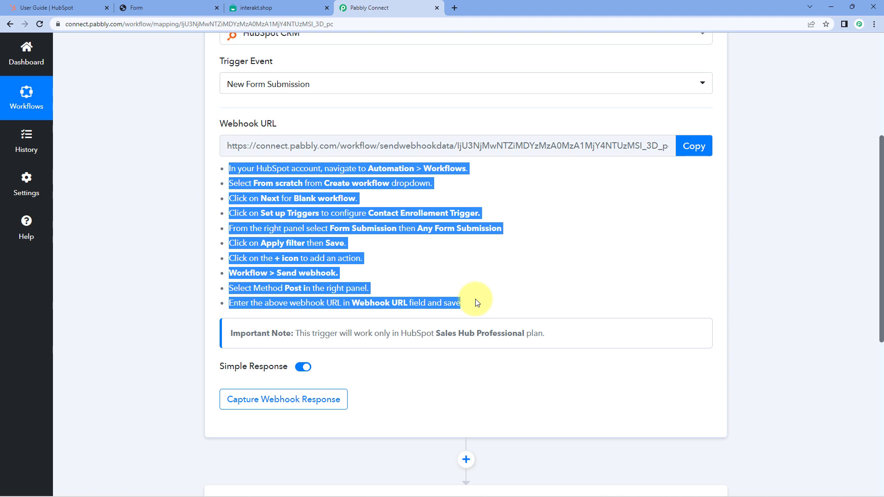
left_click(688, 145)
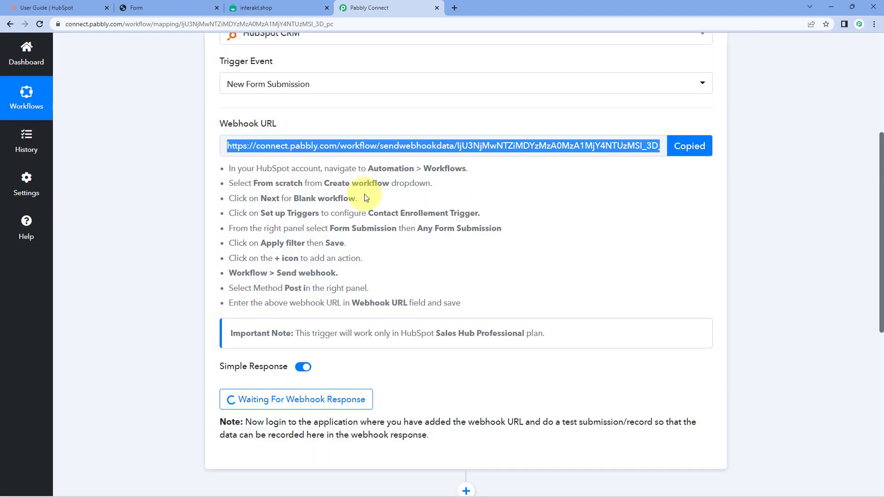
left_click(84, 6)
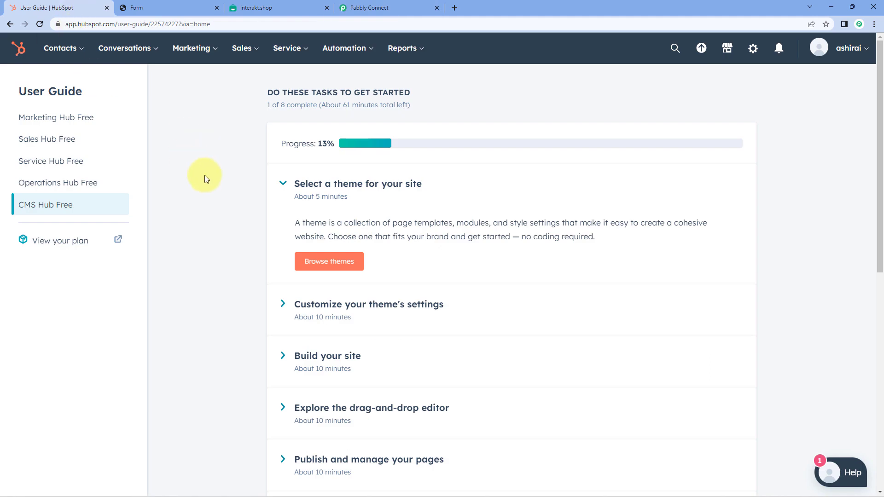
- From Automation > Workflows, create a new HubSpot workflow from scratch
mouse_move(358, 58)
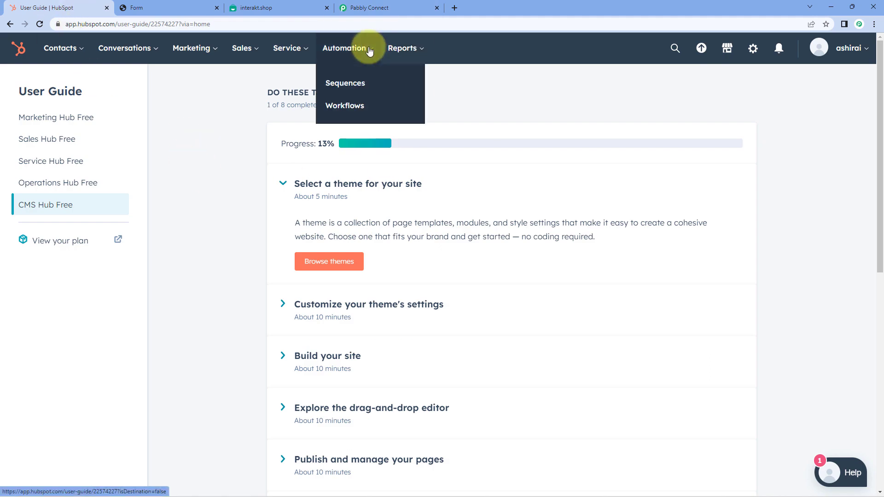
left_click(357, 106)
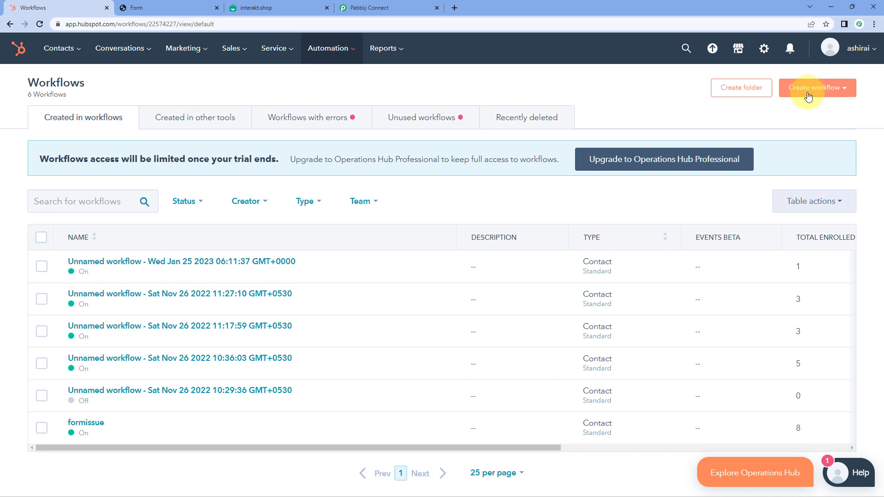
left_click(826, 92)
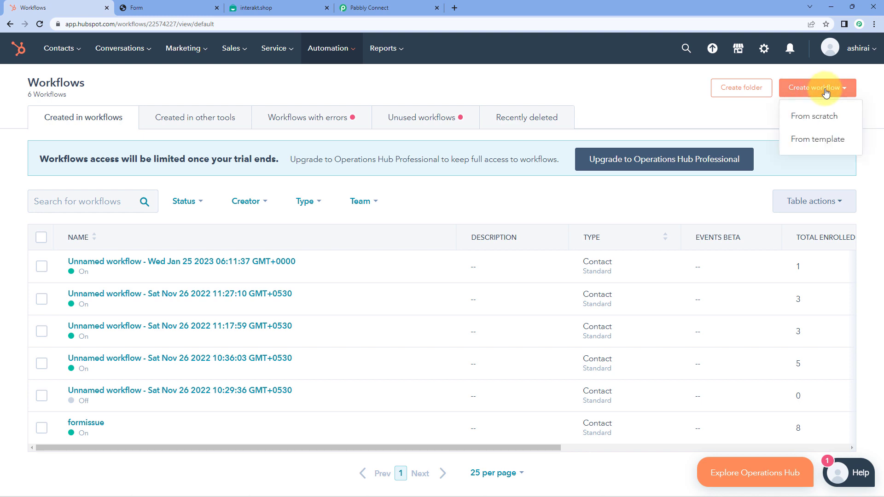
left_click(817, 121)
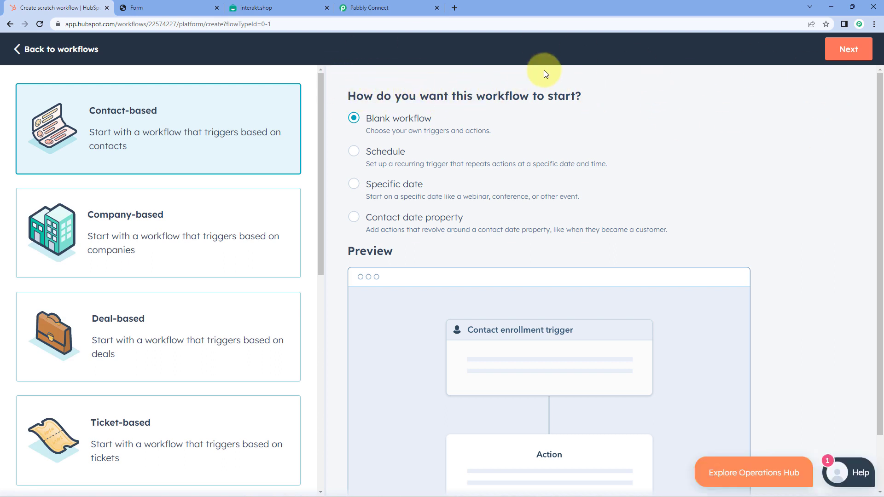
- Set the blank contact-based workflow's enrollment trigger to Form submissions > Any form submission and save it
left_click(854, 49)
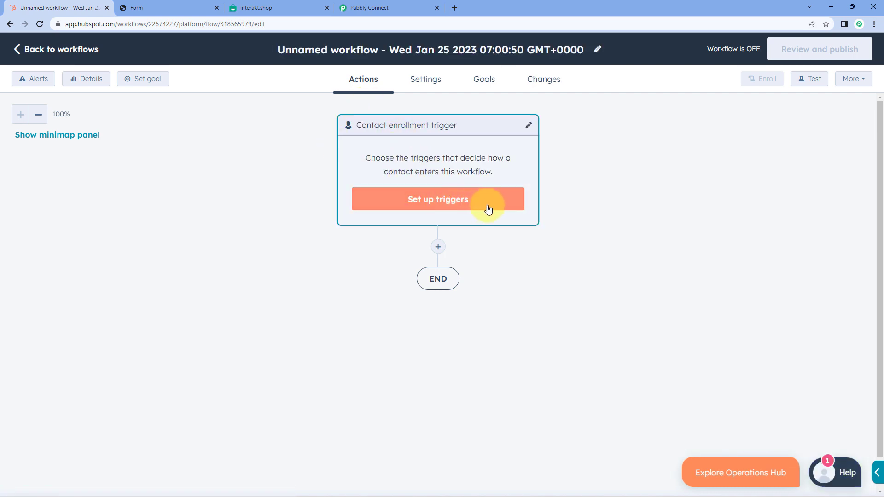
left_click(437, 205)
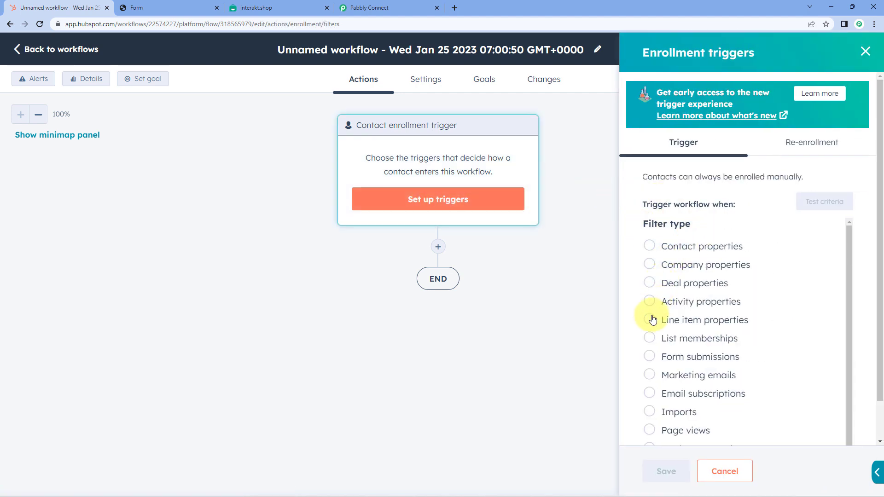
scroll(652, 317, "down", 1)
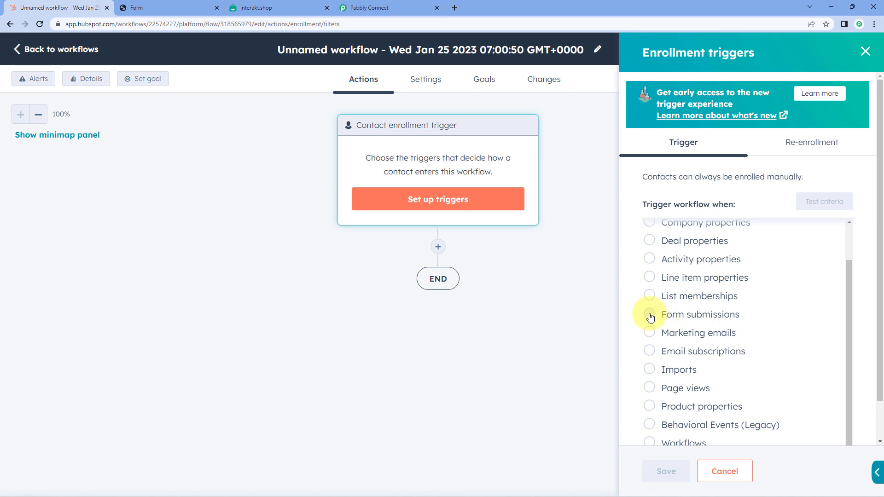
left_click(651, 317)
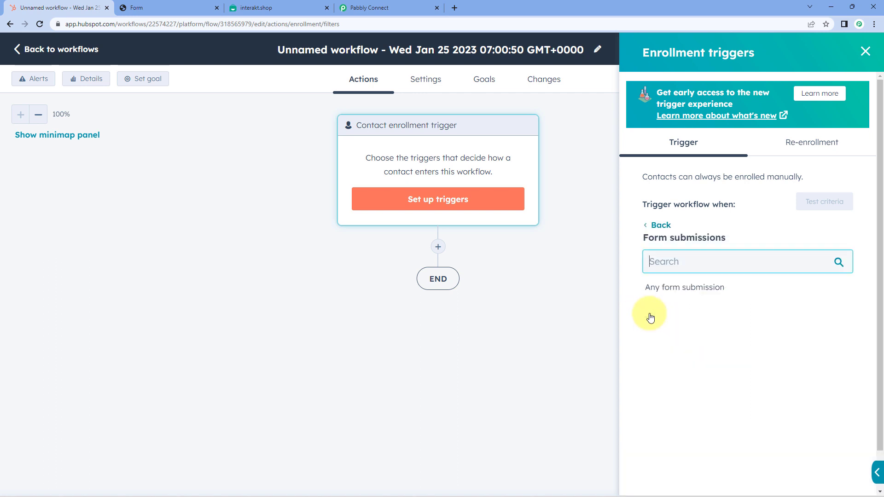
left_click(673, 289)
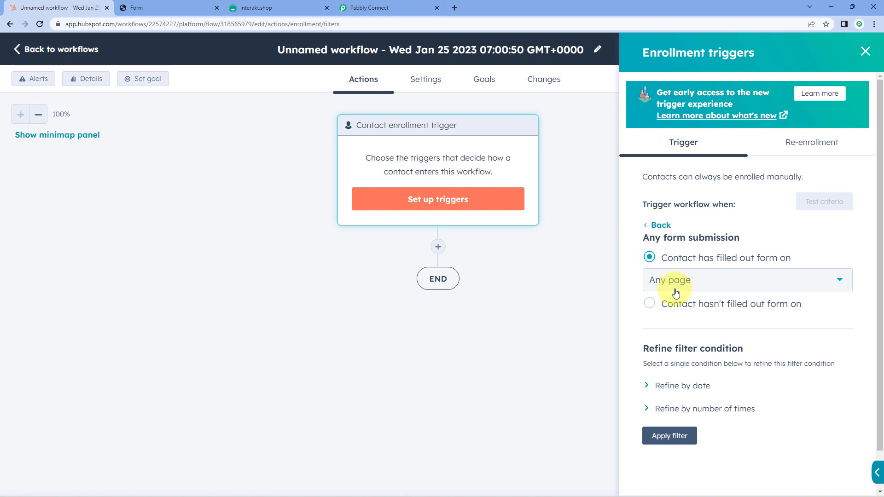
left_click(652, 229)
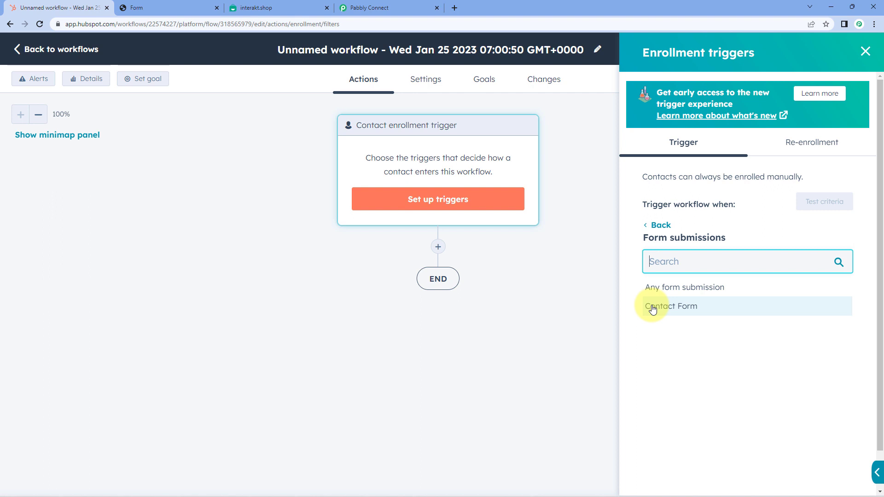
left_click(663, 288)
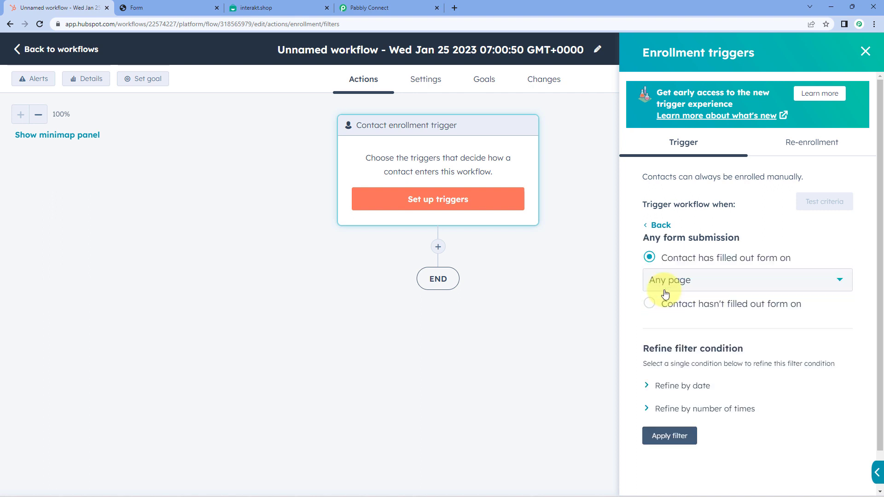
left_click(670, 436)
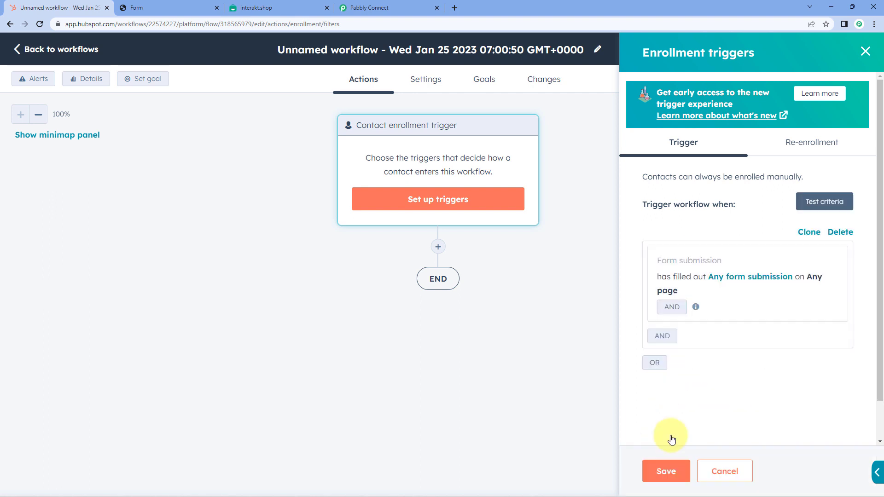
left_click(671, 466)
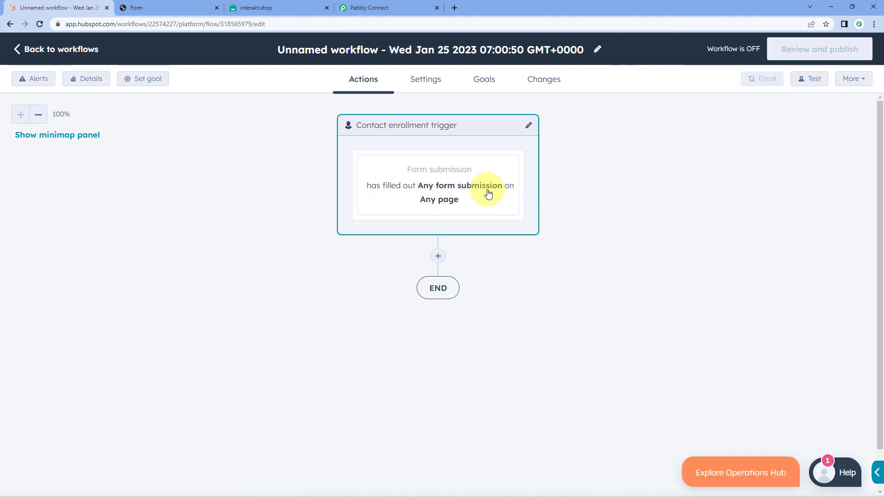
- Add a Send a webhook action after the trigger with method POST
left_click(438, 258)
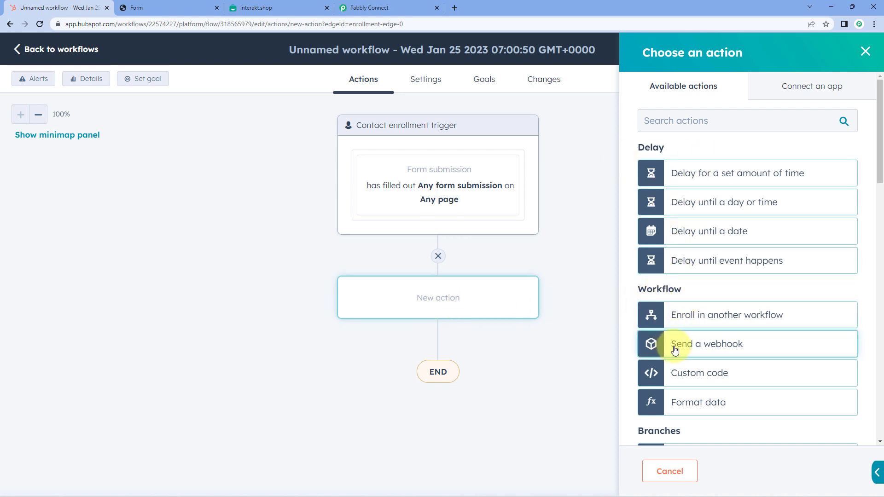
left_click(727, 350)
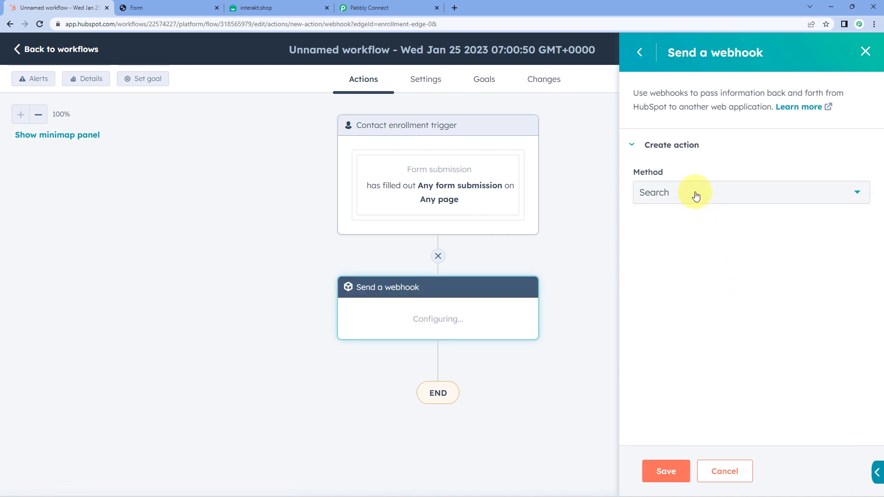
left_click(696, 196)
left_click(686, 230)
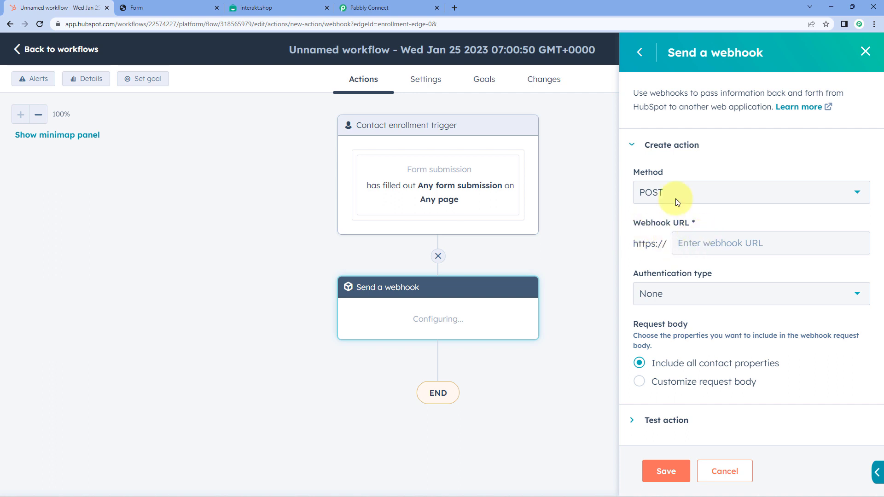
- Paste the Pabbly Connect webhook URL into the Webhook URL field and save the action
left_click(405, 8)
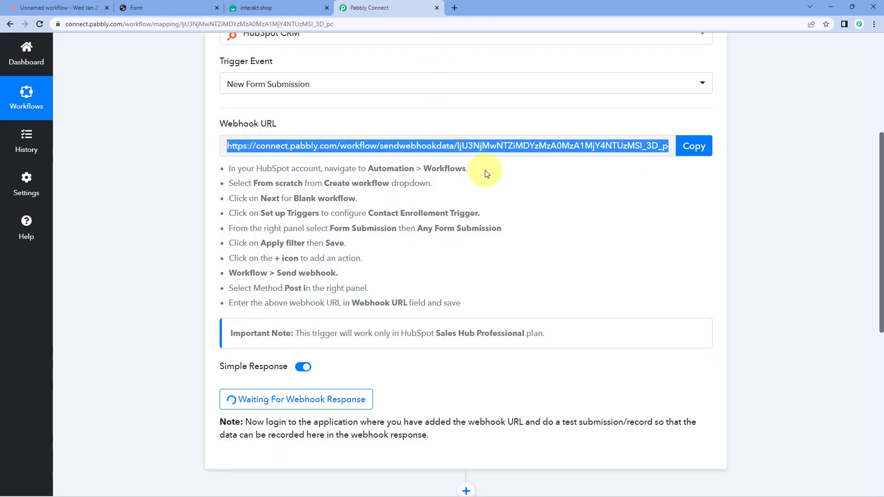
left_click(695, 148)
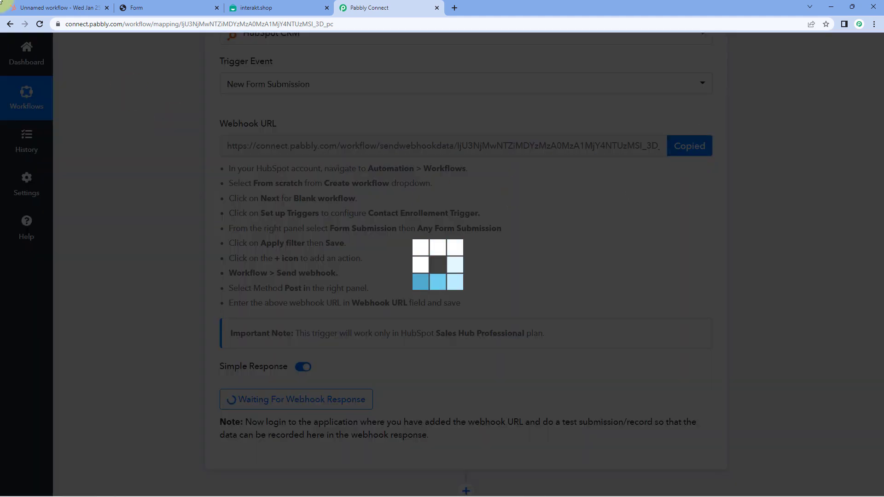
left_click(24, 5)
right_click(705, 239)
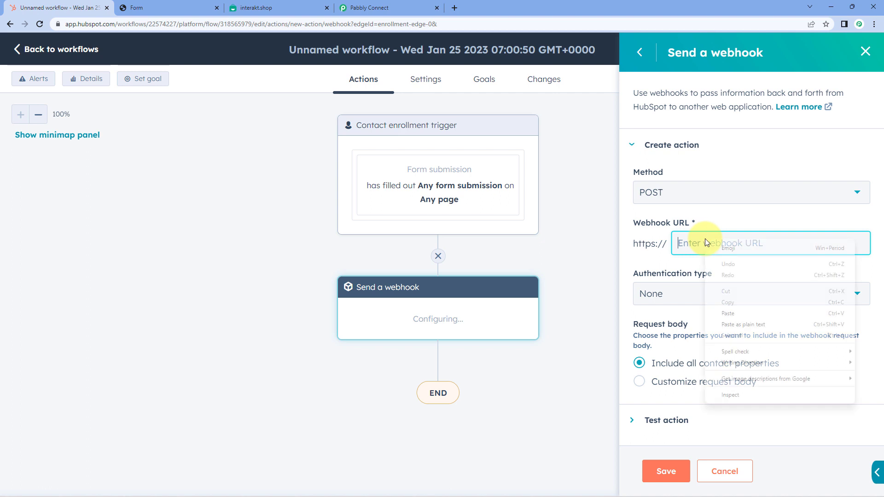
left_click(741, 314)
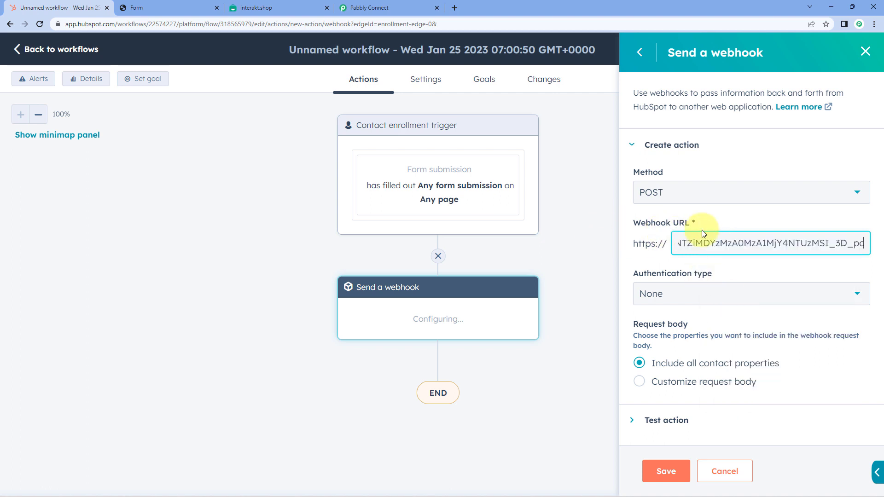
left_click(666, 473)
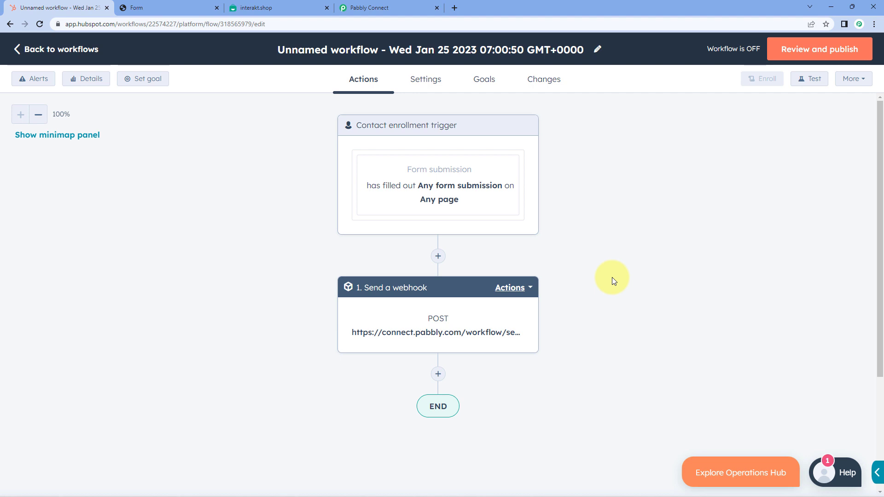
- Review and turn on the workflow with 'No, only enroll contacts' meeting criteria after turn-on selected
left_click(819, 50)
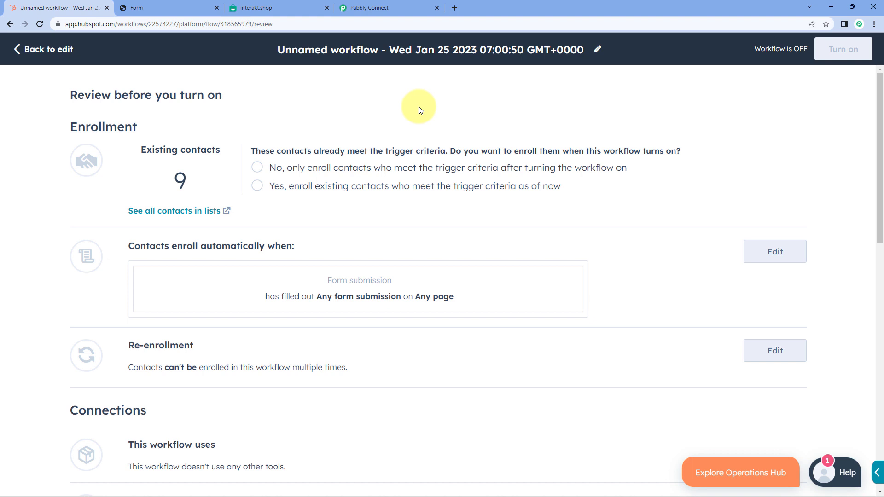
left_click(257, 167)
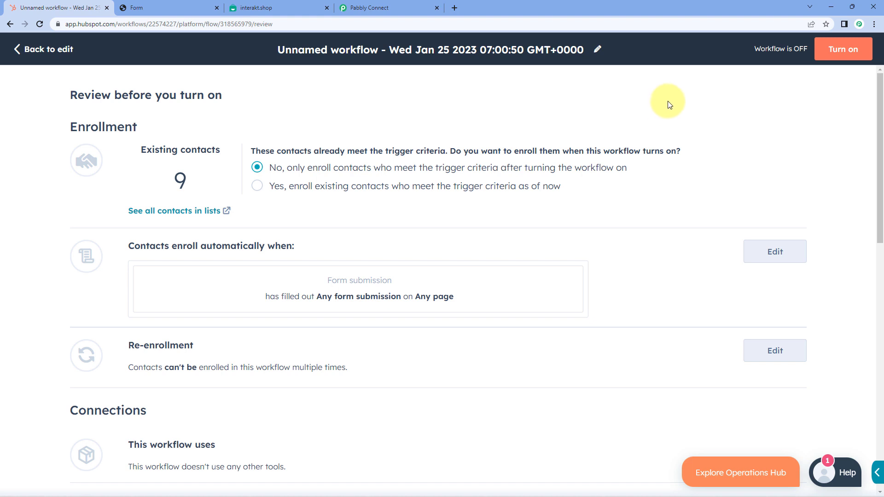
left_click(847, 49)
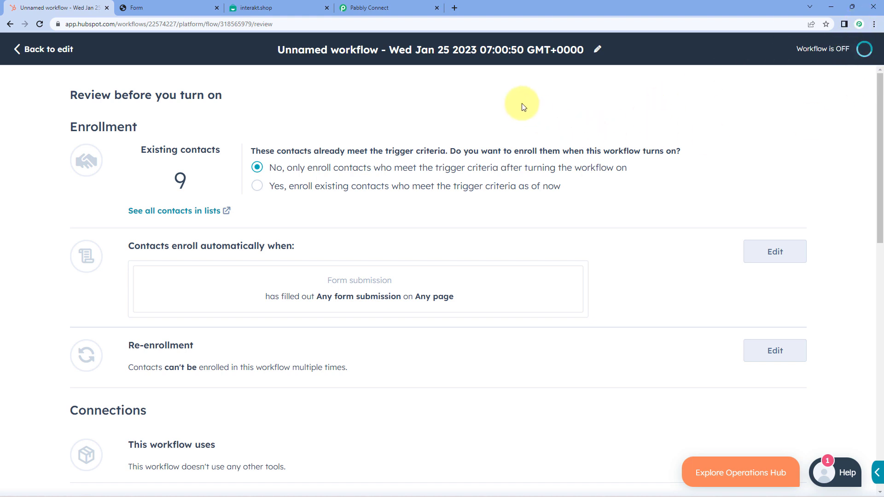
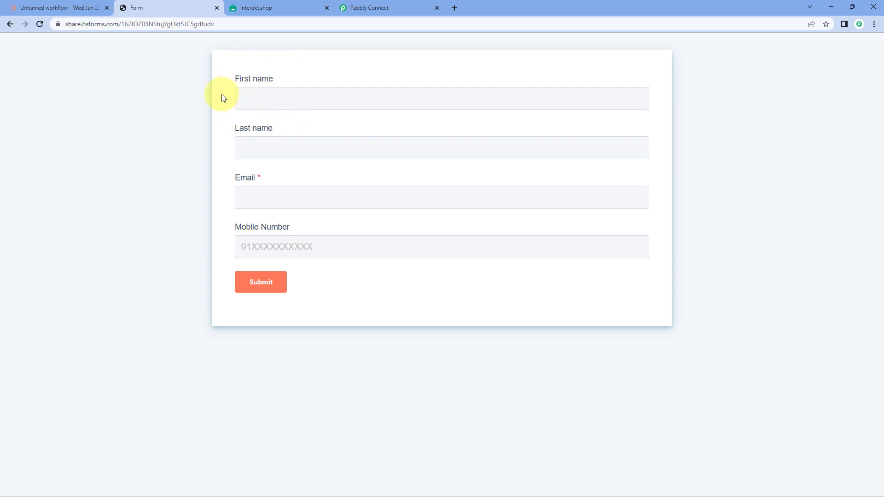
- Enter the test contact's first name, last name and e-mail address in the HubSpot form
left_click(252, 96)
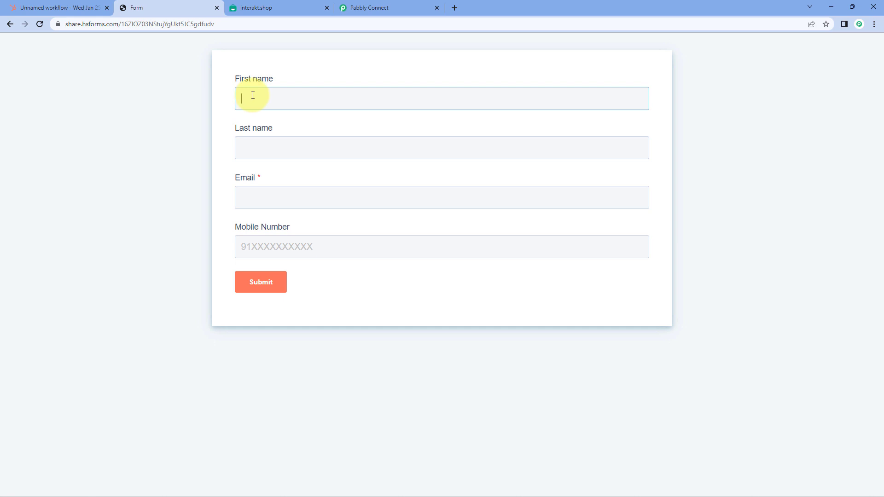
type("Demo")
key("Tab")
type("User")
key("Tab")
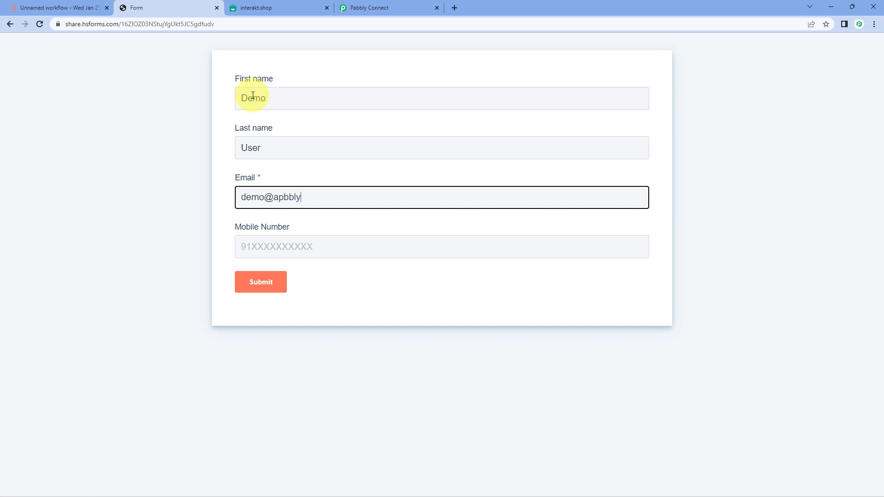
left_click(266, 197)
type("121")
- Add the test mobile number and submit the form
left_click(256, 249)
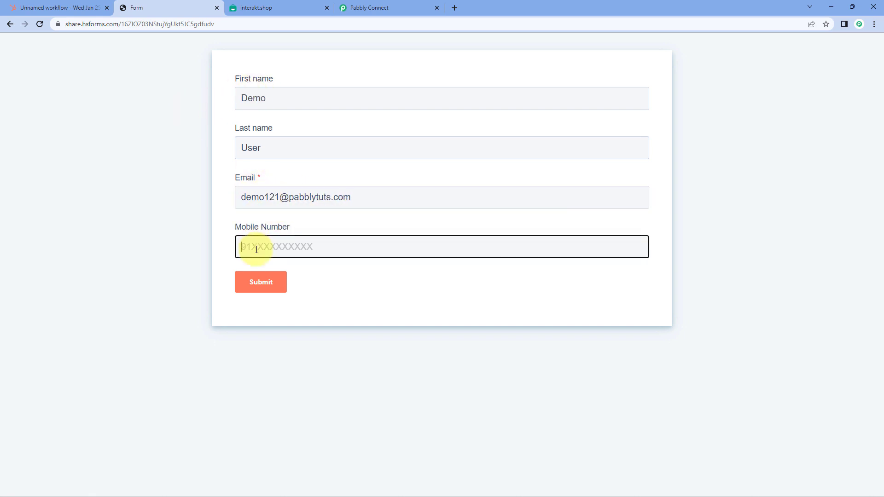
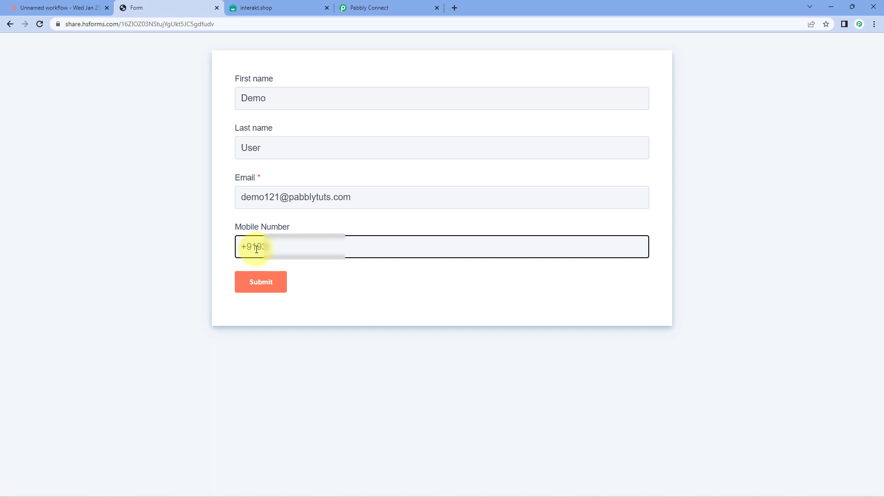
type("2")
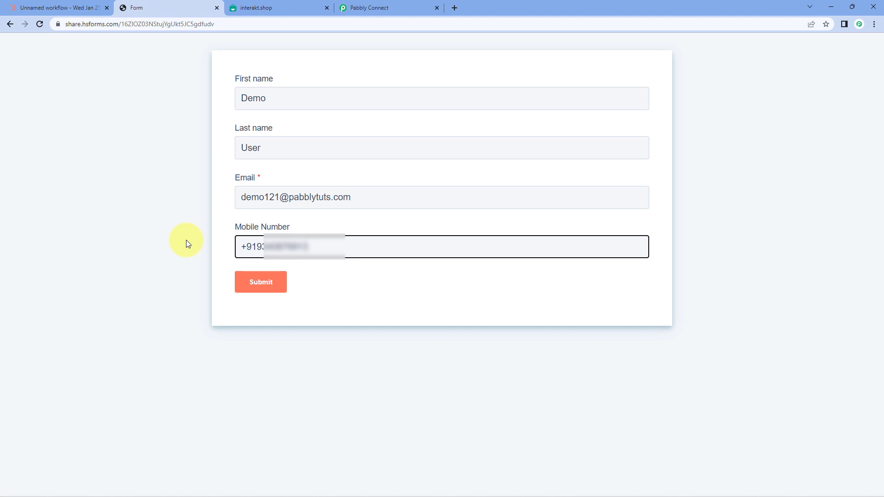
left_click(274, 282)
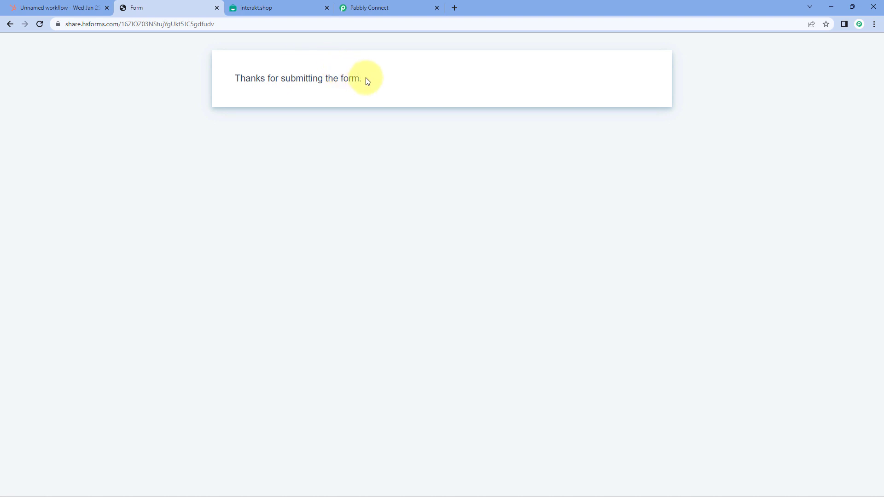
- Verify the submitted phone number arrived in the HubSpot trigger's response
left_click(391, 4)
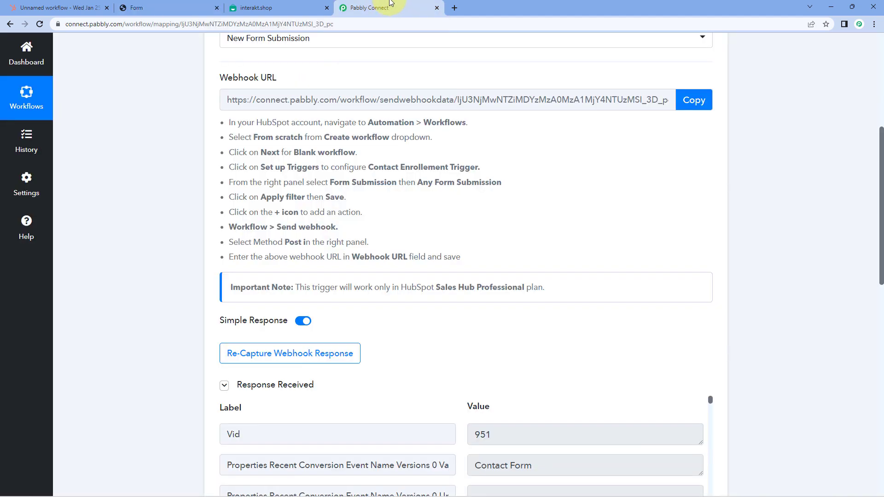
scroll(157, 176, "down", 5)
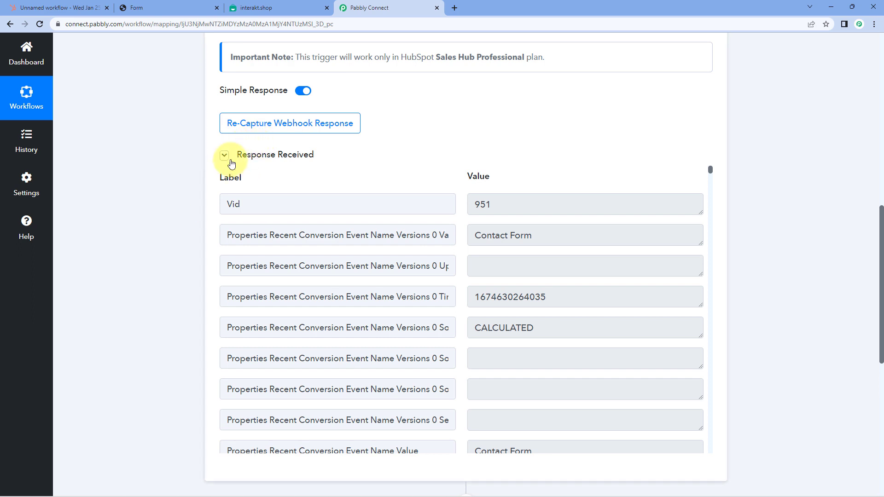
scroll(450, 114, "down", 1)
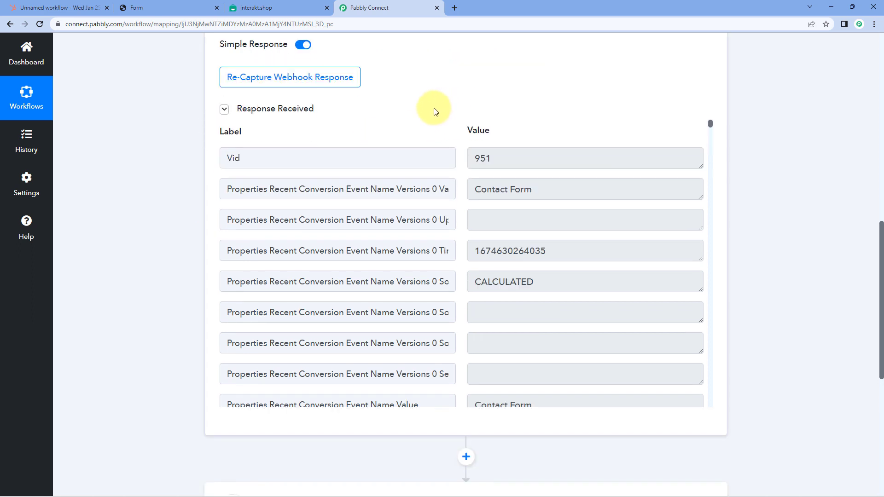
left_click(164, 8)
left_click(381, 7)
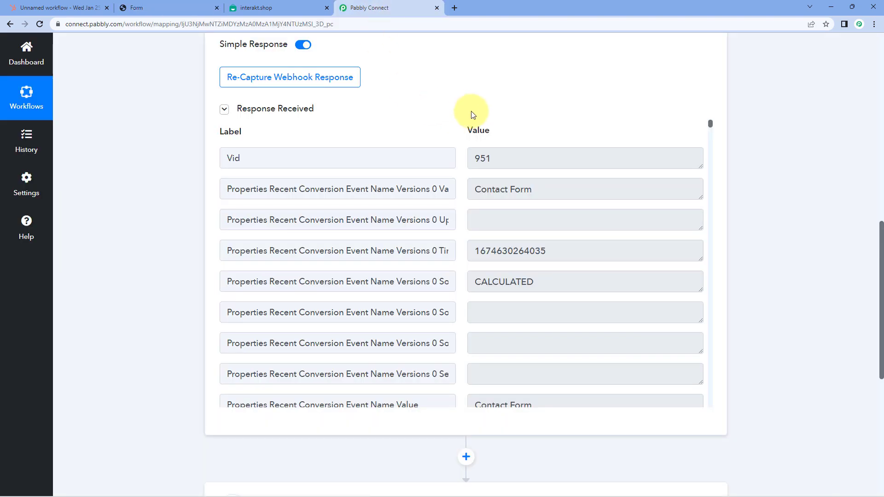
scroll(449, 175, "down", 3)
scroll(448, 175, "down", 9)
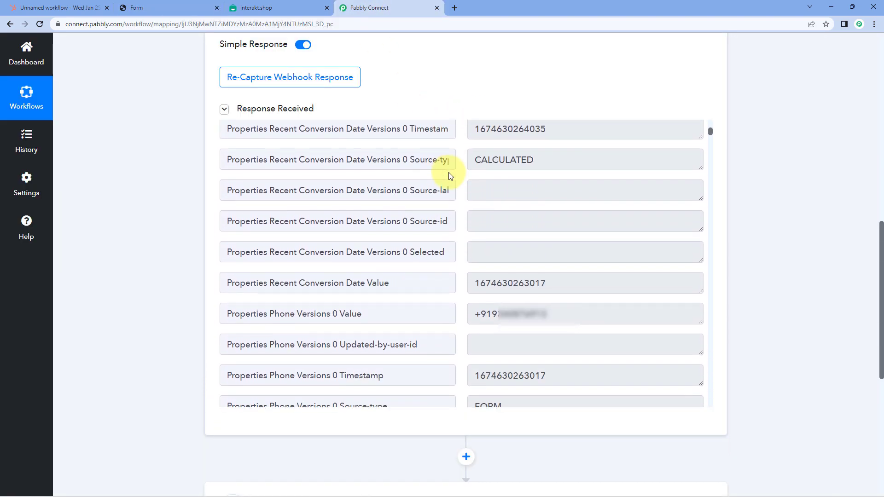
left_click_drag(583, 167, 430, 175)
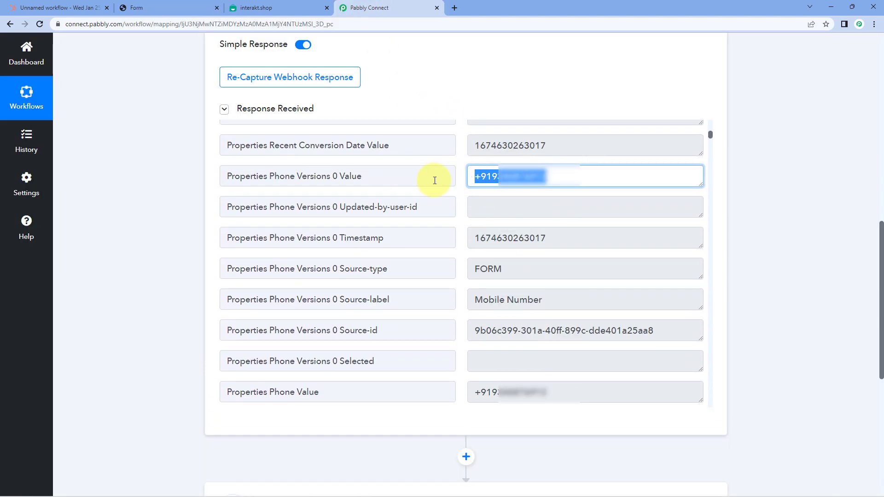
left_click_drag(558, 306, 444, 306)
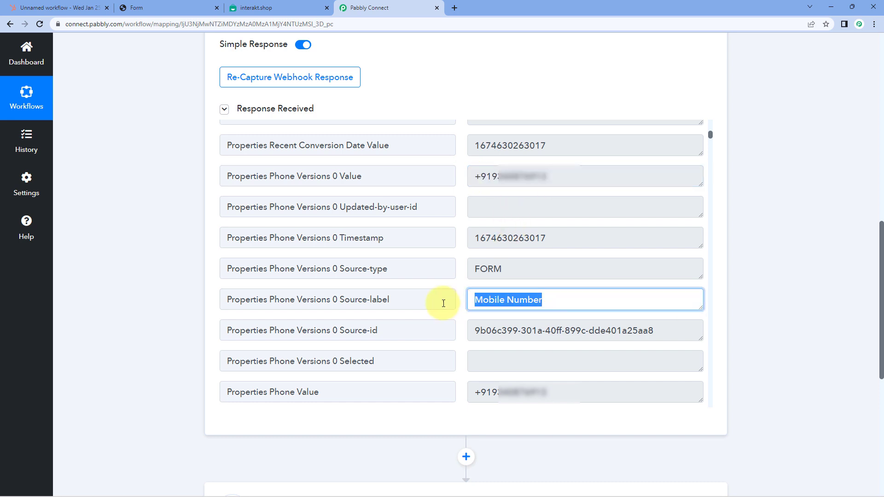
left_click(461, 213)
- Confirm the received last name, first name and e-mail values in the response
scroll(465, 197, "down", 10)
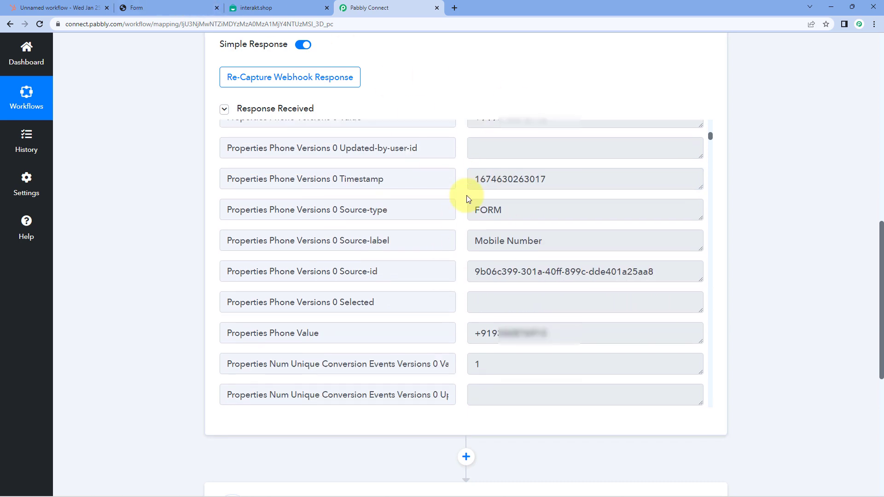
scroll(450, 198, "down", 10)
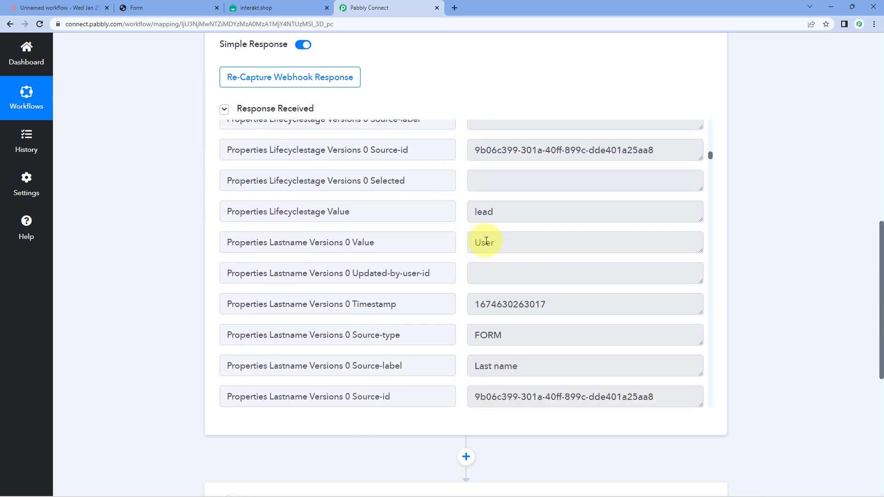
double_click(511, 250)
left_click_drag(513, 243, 454, 247)
scroll(456, 242, "down", 8)
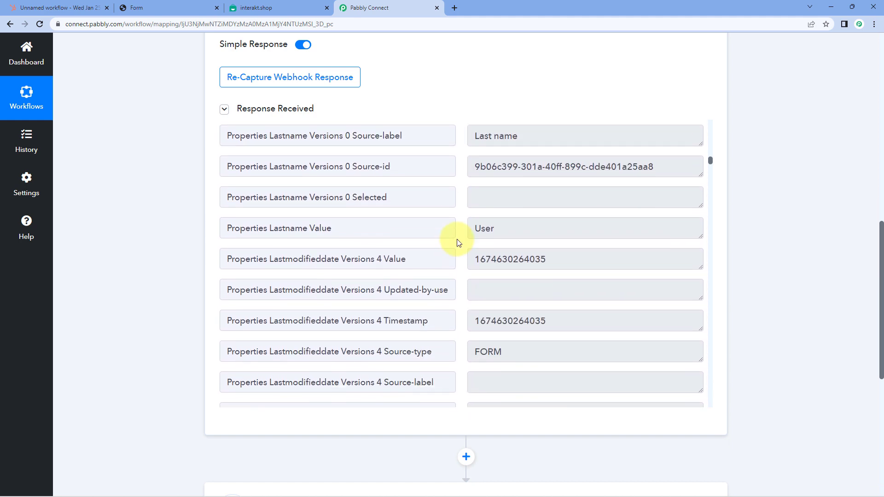
scroll(458, 242, "down", 10)
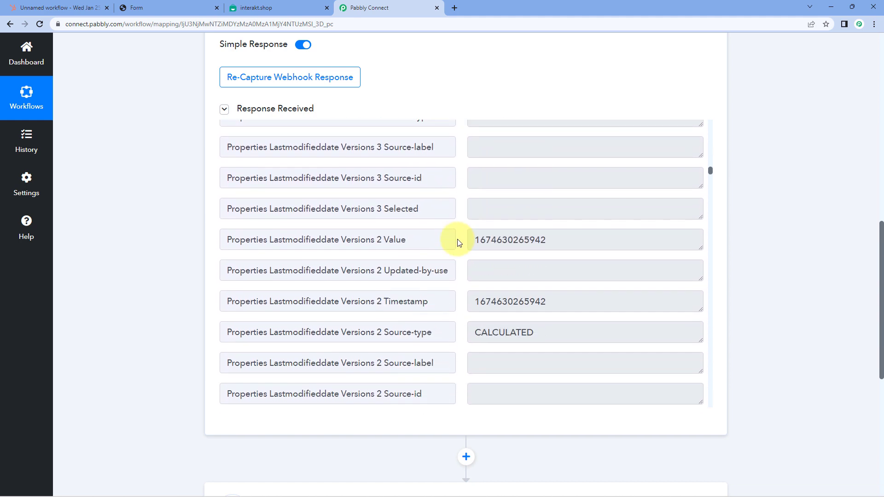
scroll(458, 243, "down", 12)
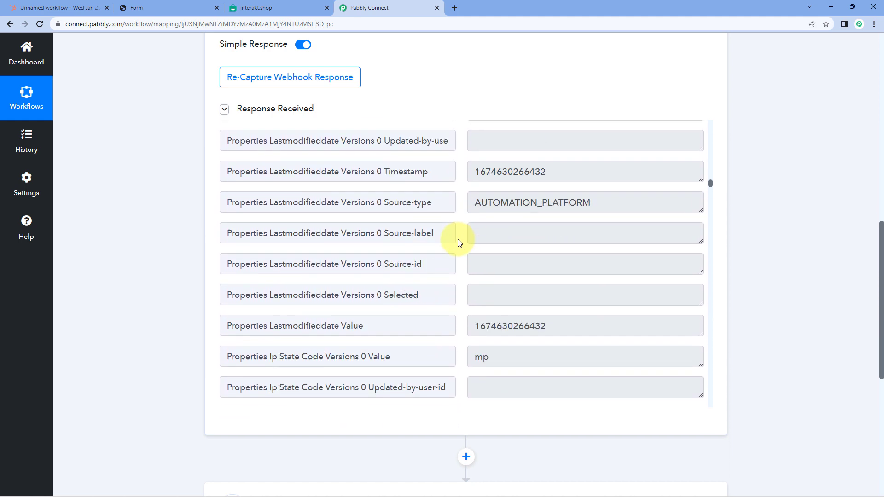
scroll(458, 243, "down", 9)
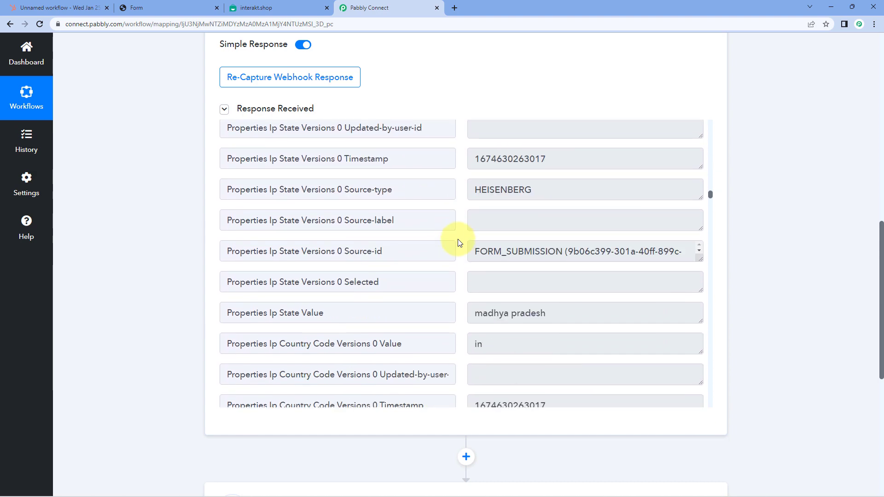
scroll(458, 243, "down", 10)
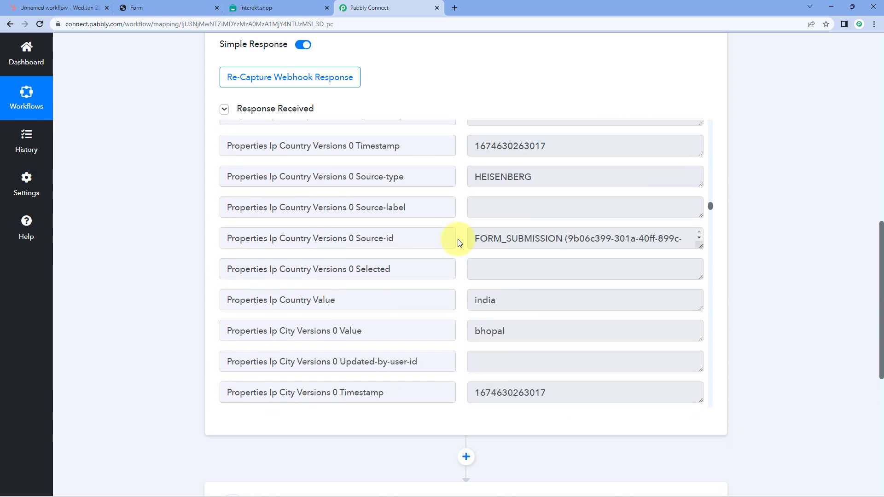
double_click(466, 309)
scroll(457, 264, "down", 8)
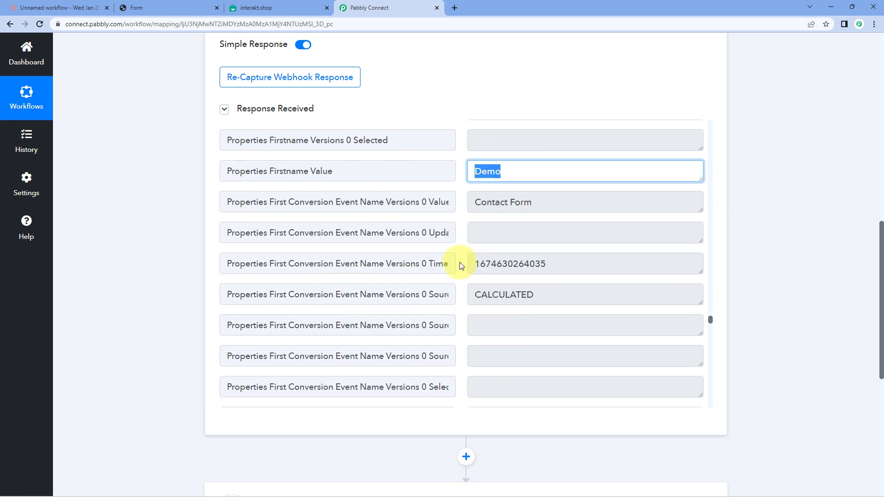
scroll(461, 266, "down", 6)
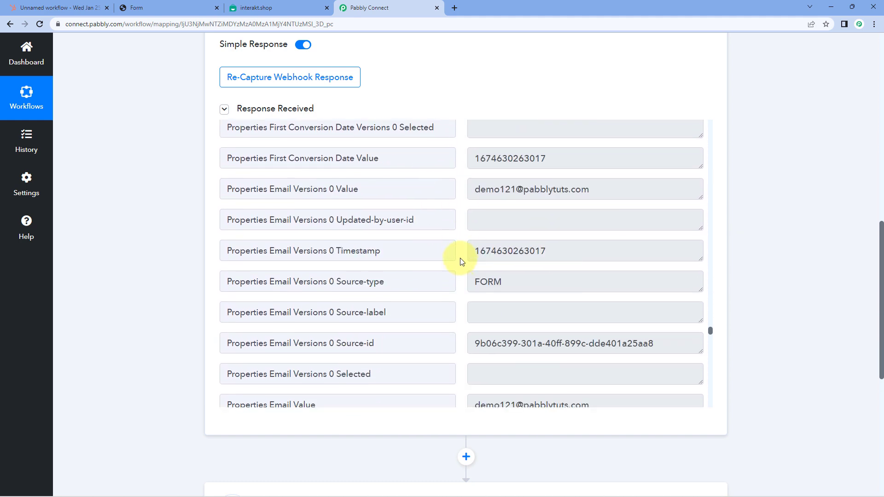
left_click(613, 186)
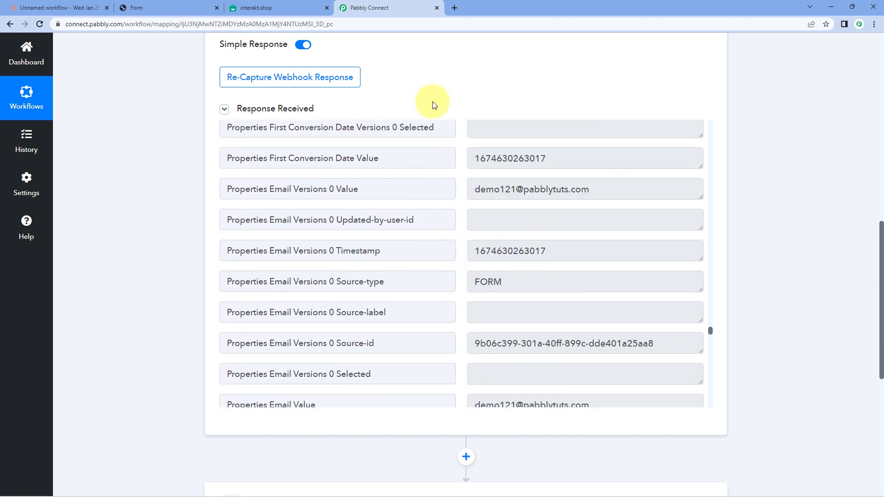
- Compare with the submitted form once more and scroll down to the next action
left_click(170, 4)
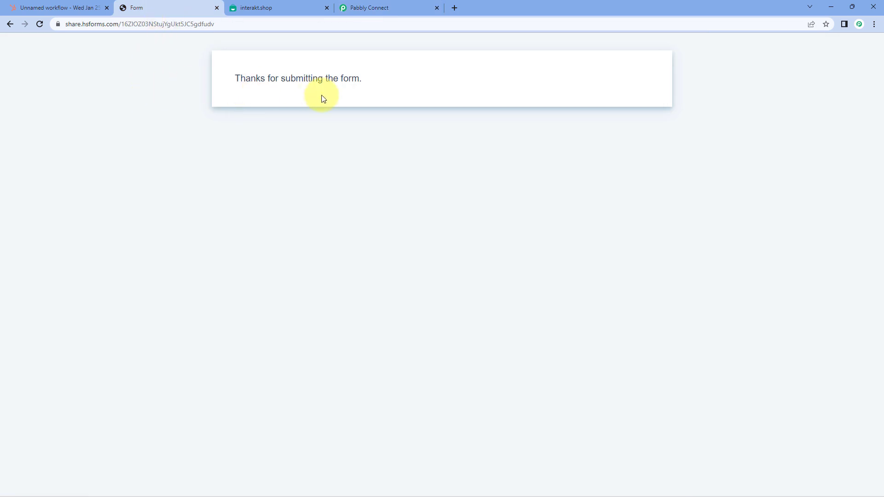
left_click(393, 5)
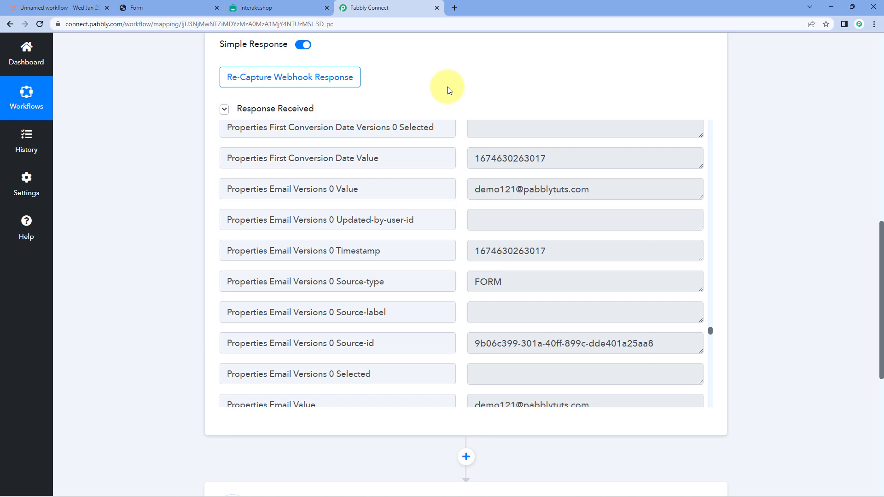
scroll(181, 192, "down", 8)
- Set the action to Interakt's Send WhatsApp Template Message event
left_click(420, 152)
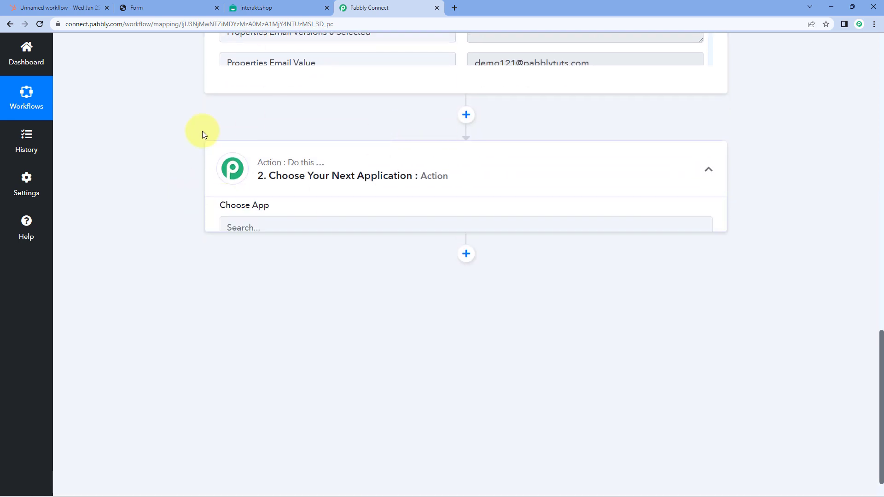
left_click(247, 186)
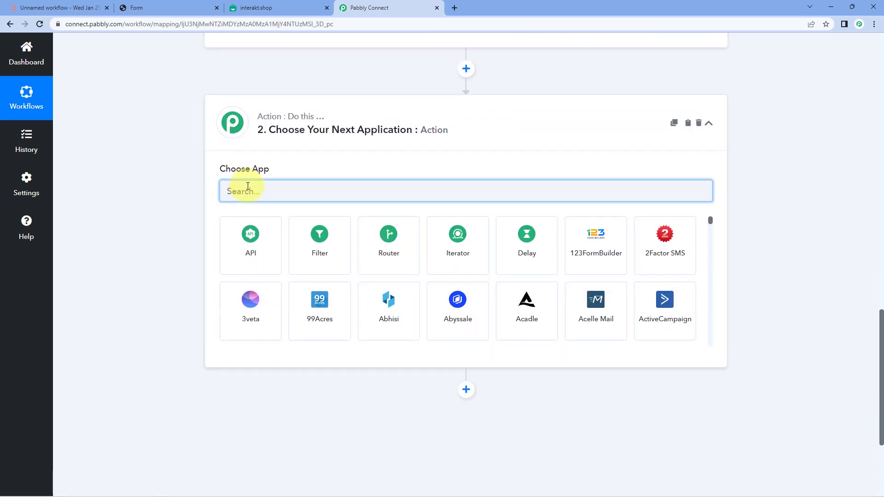
type("Interakt")
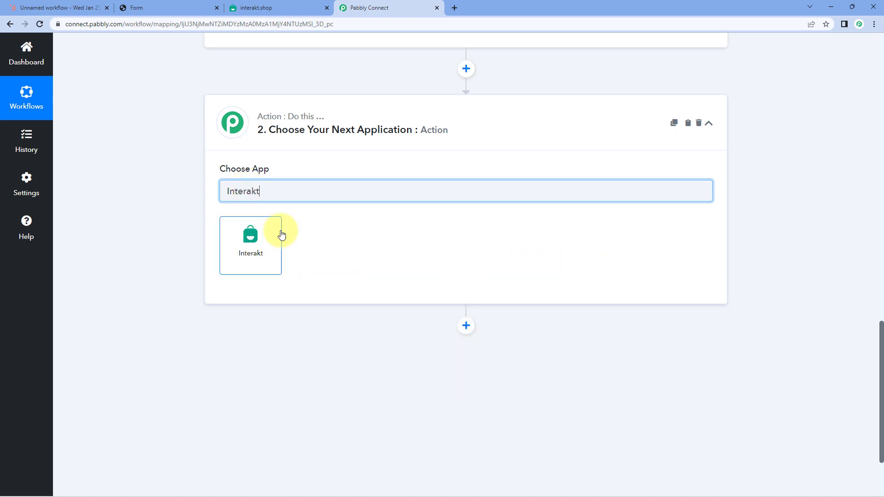
left_click(282, 235)
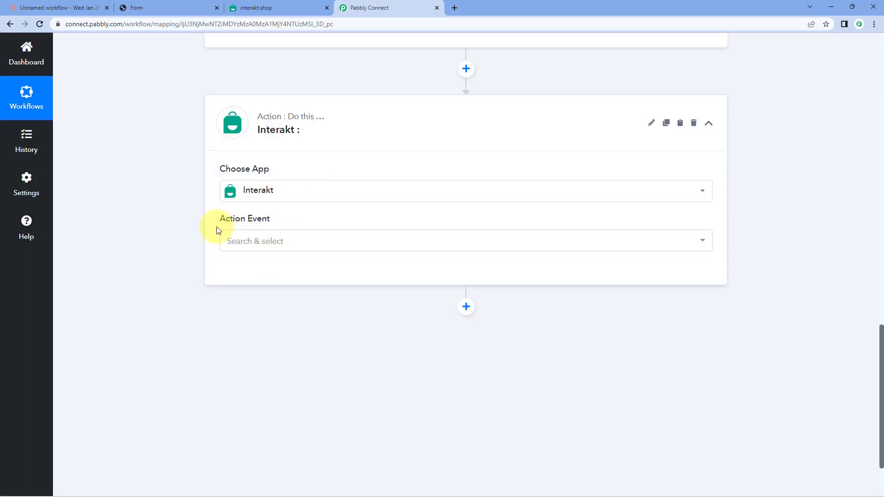
left_click(336, 244)
scroll(187, 244, "down", 1)
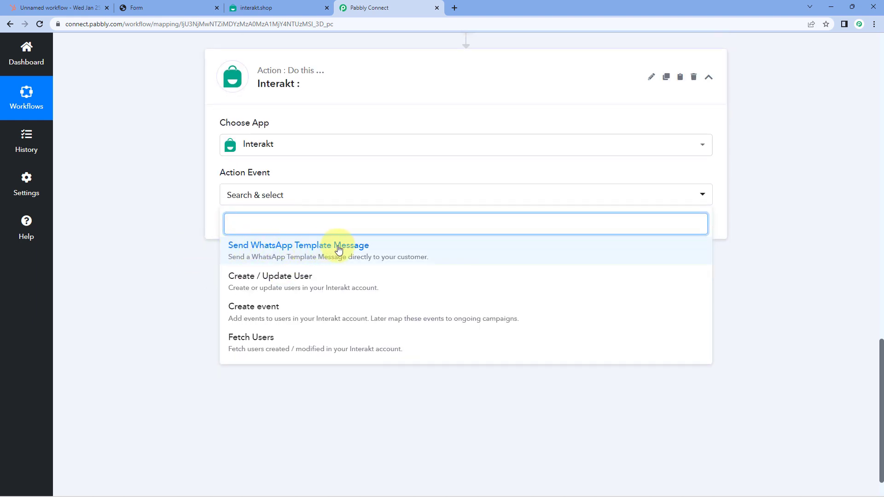
left_click(385, 251)
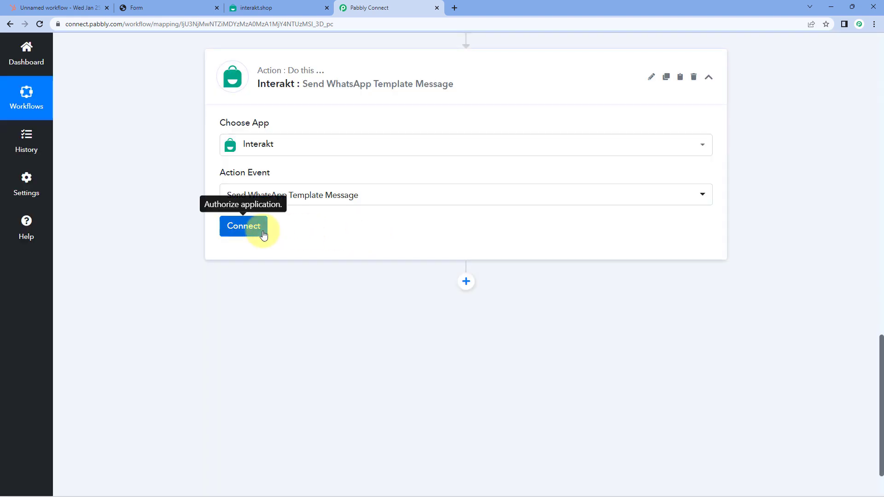
- Start adding a new Interakt connection
left_click(256, 231)
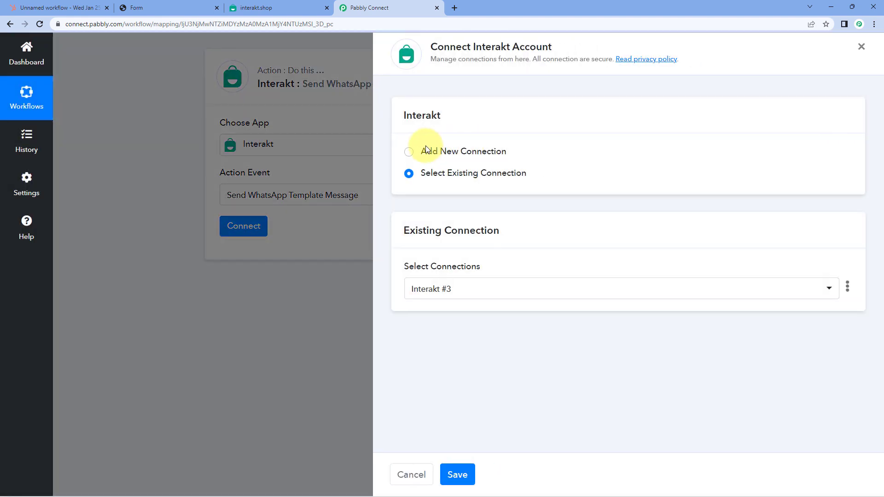
left_click(426, 151)
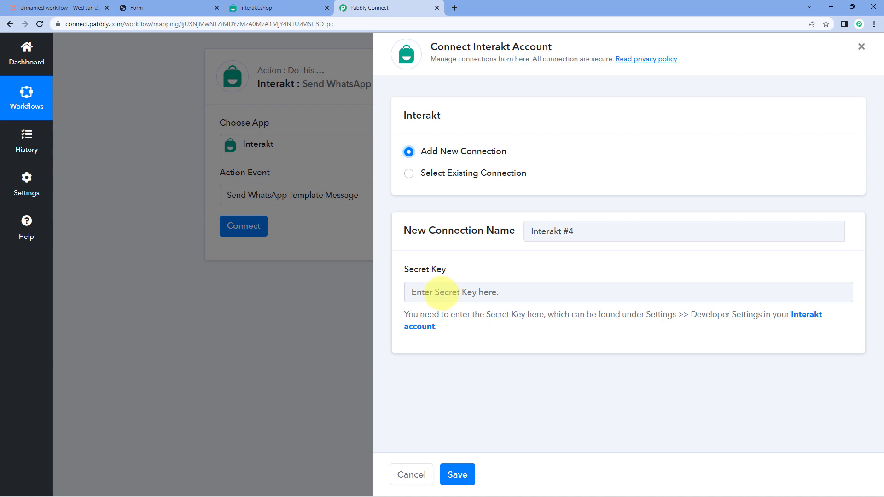
left_click(287, 5)
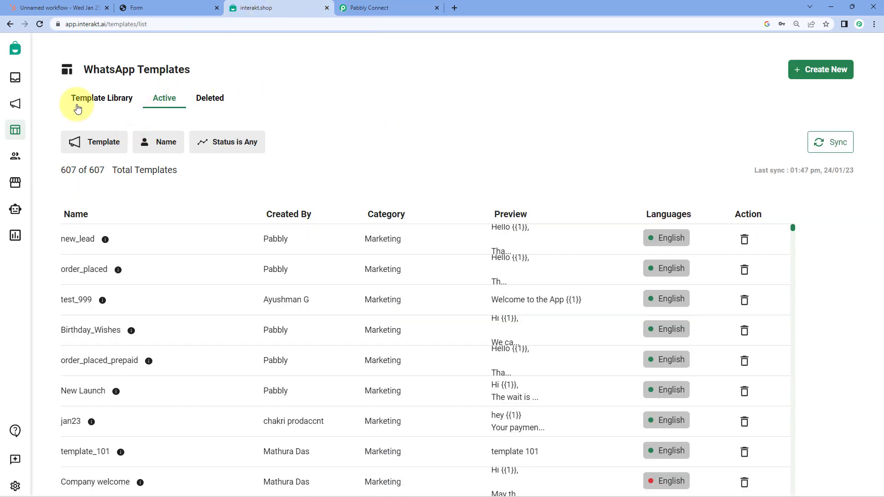
- Copy the API secret key from Interakt's Settings > Developer Setting
left_click(16, 484)
left_click(51, 408)
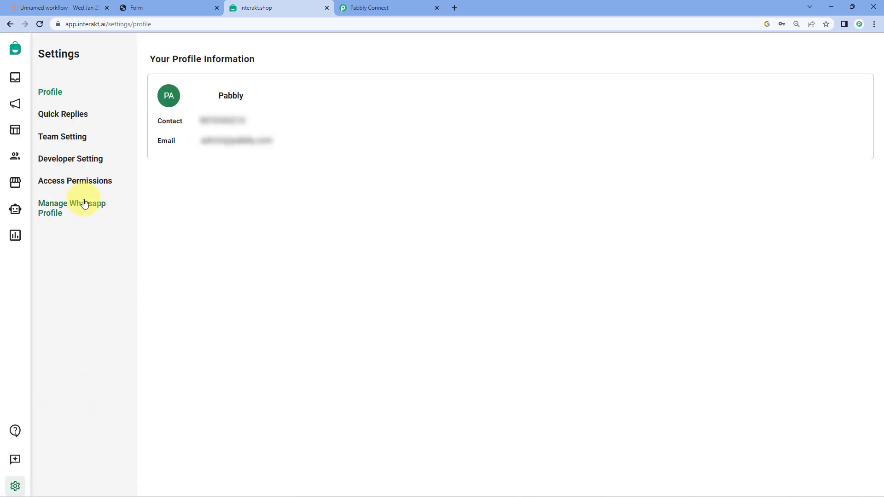
left_click(80, 162)
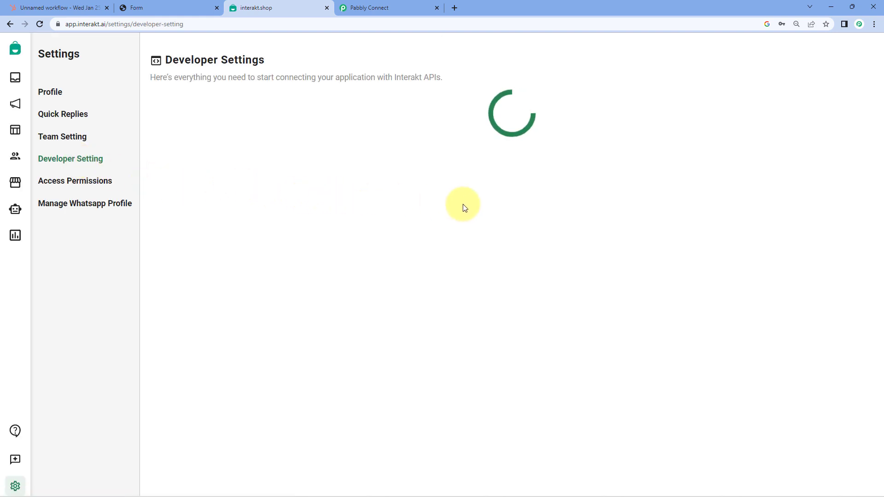
left_click(380, 281)
- Paste the secret key into the Interakt connection and save it
left_click(411, 7)
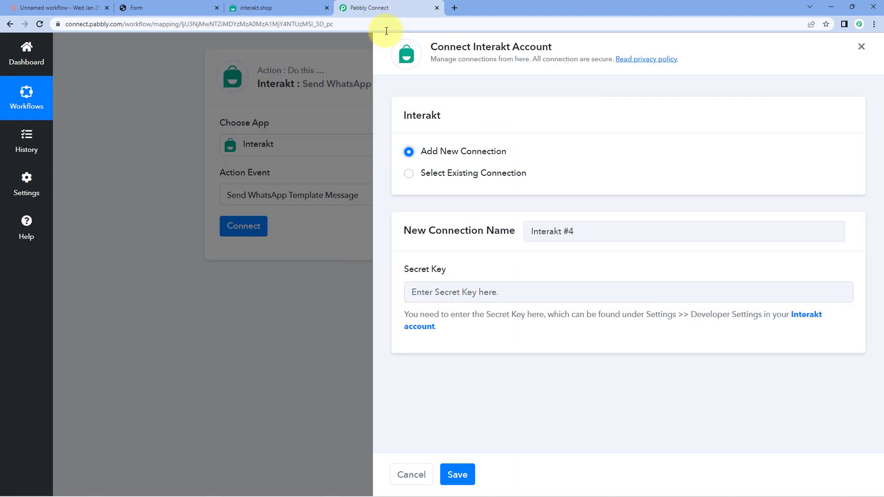
left_click(442, 295)
right_click(443, 293)
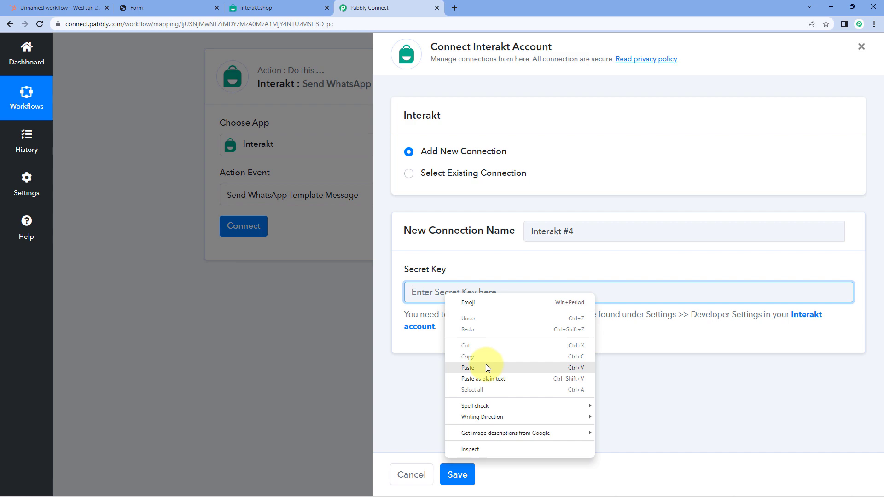
left_click(468, 367)
left_click(457, 474)
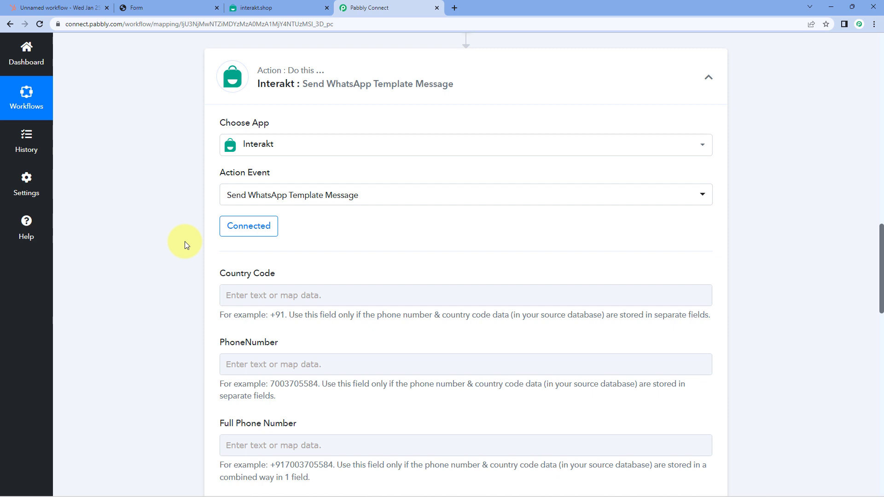
- Review the +91 Country Code example and the Full Phone Number and PhoneNumber fields
scroll(184, 241, "down", 3)
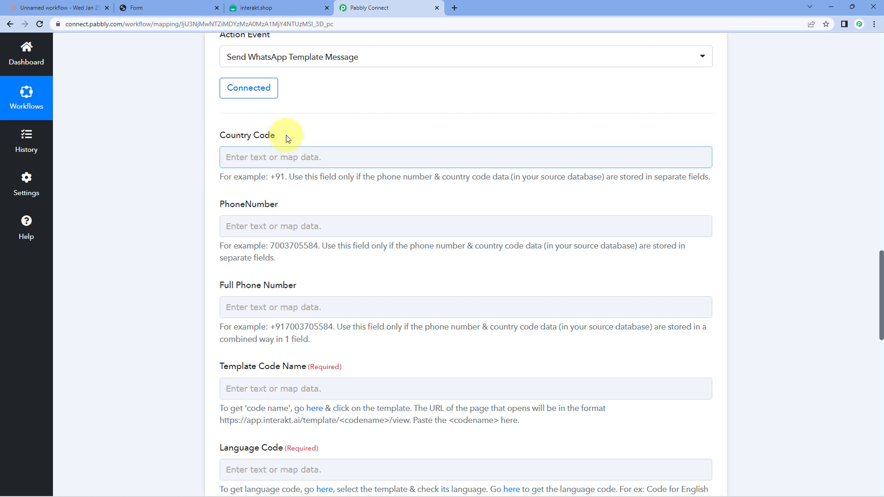
left_click_drag(269, 177, 289, 176)
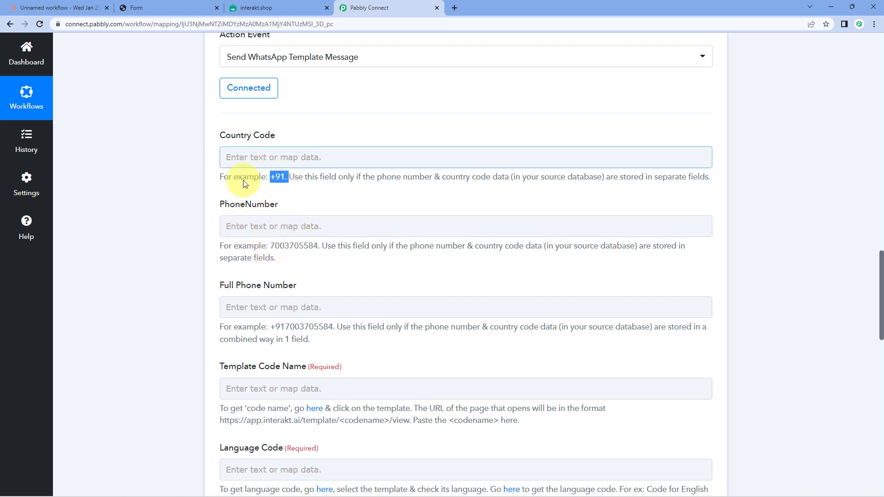
left_click(279, 197)
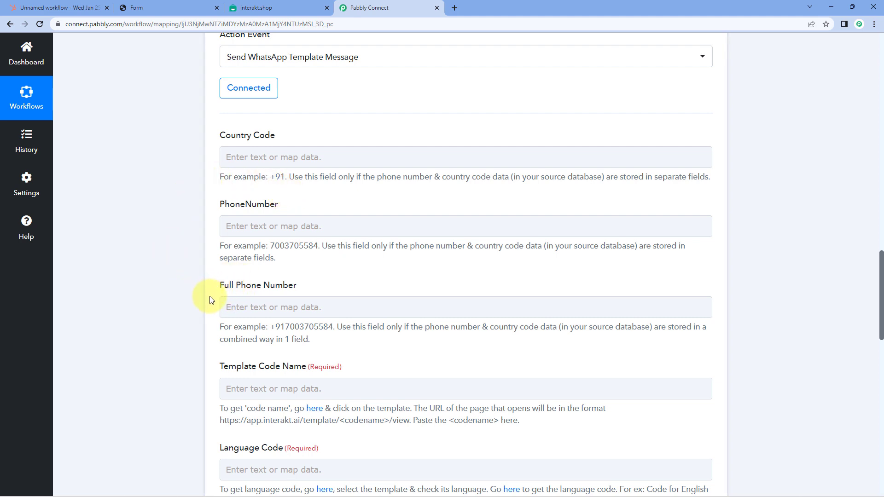
left_click(248, 300)
left_click(320, 289)
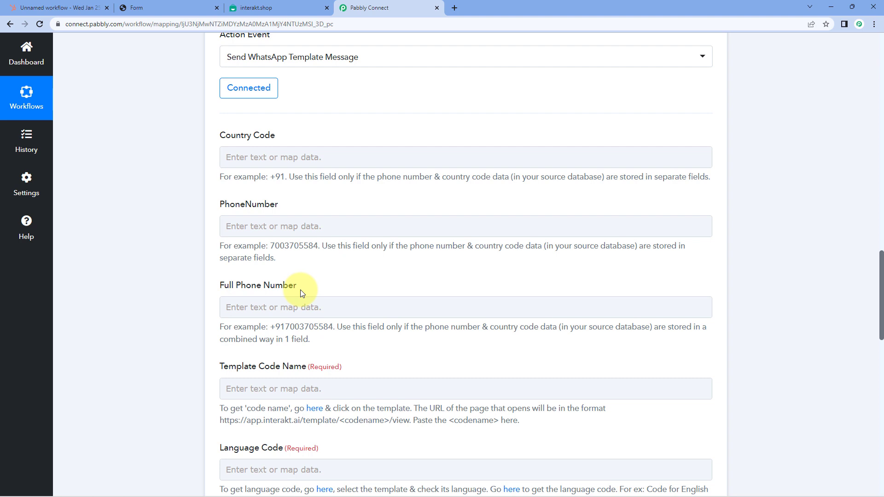
left_click(261, 225)
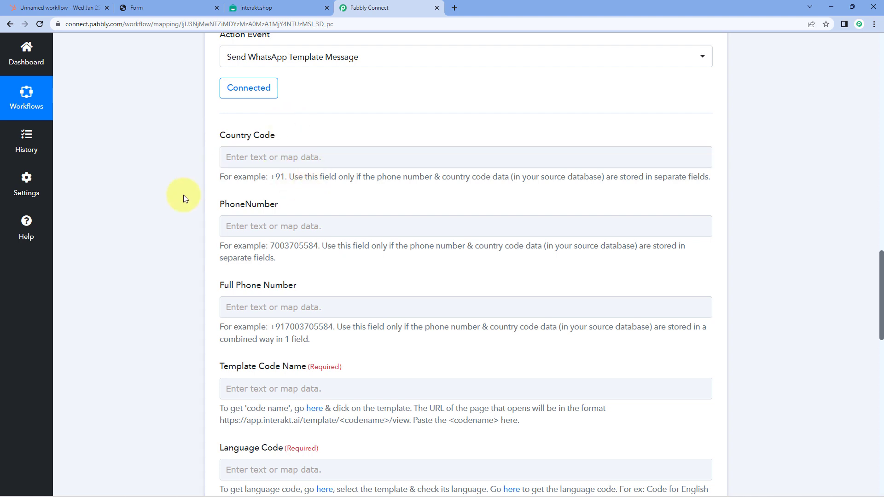
scroll(185, 198, "down", 2)
- Map HubSpot's Properties Phone Versions 0 Value into the Interakt Full Phone Number field
scroll(240, 165, "down", 1)
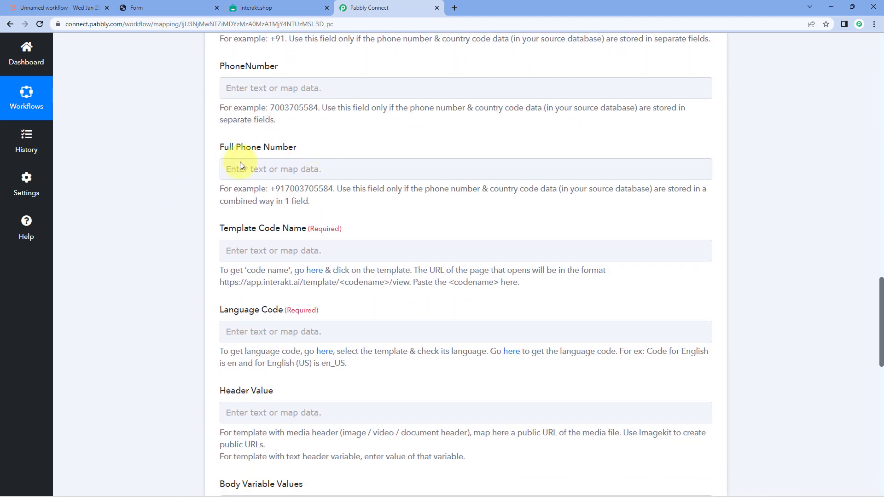
scroll(349, 179, "up", 3)
scroll(290, 212, "down", 2)
left_click(236, 214)
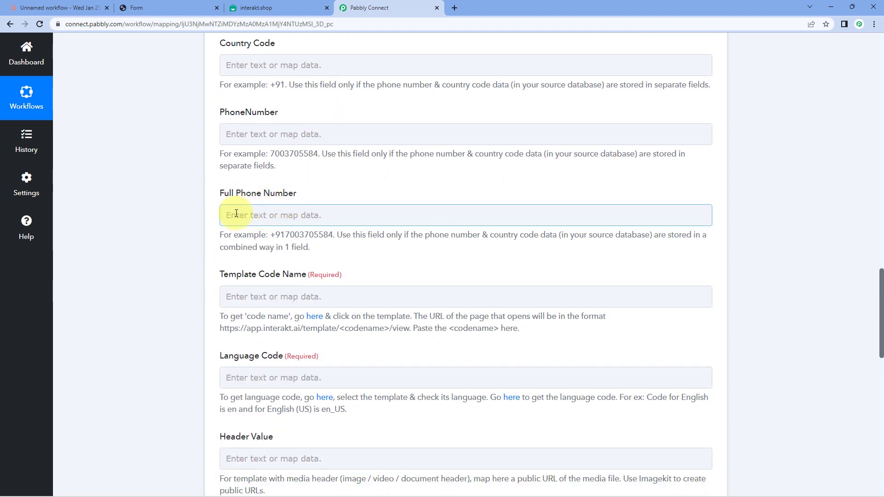
scroll(204, 211, "down", 1)
left_click(375, 251)
scroll(174, 236, "down", 2)
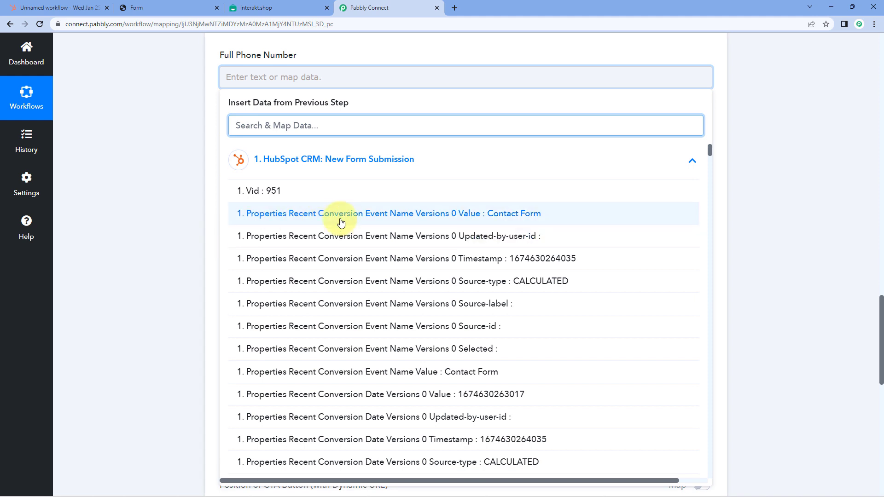
scroll(340, 222, "down", 7)
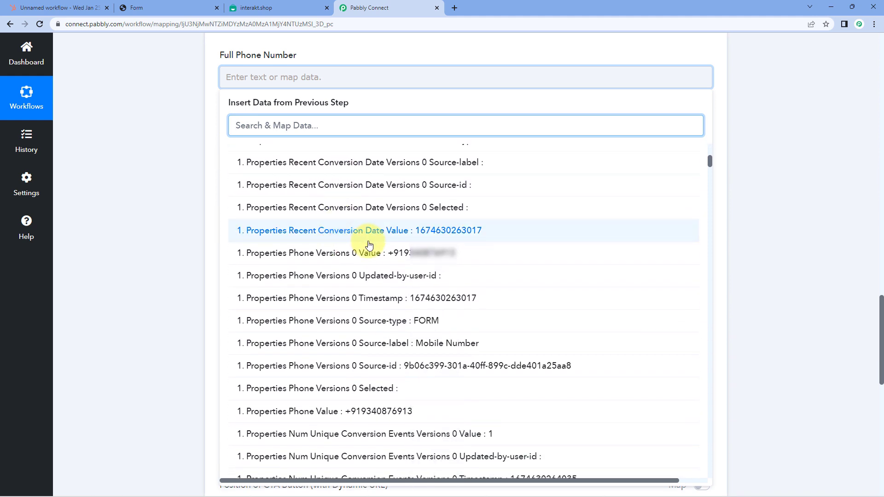
left_click(317, 258)
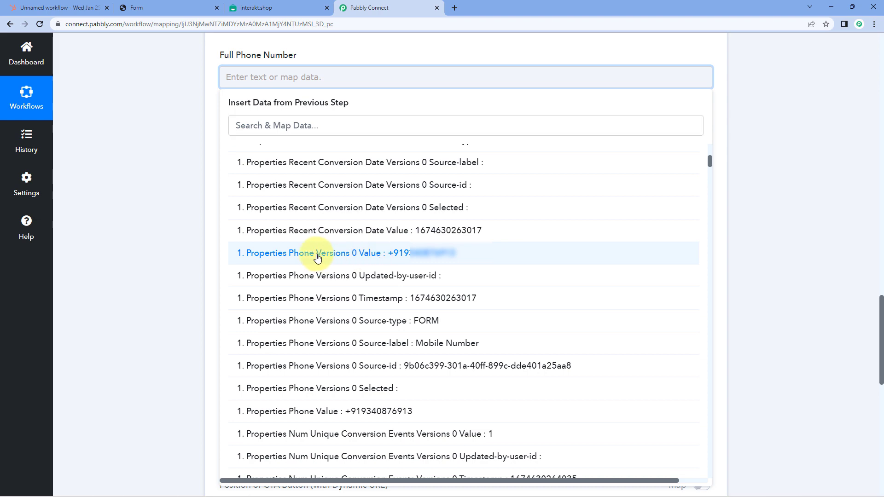
left_click(162, 159)
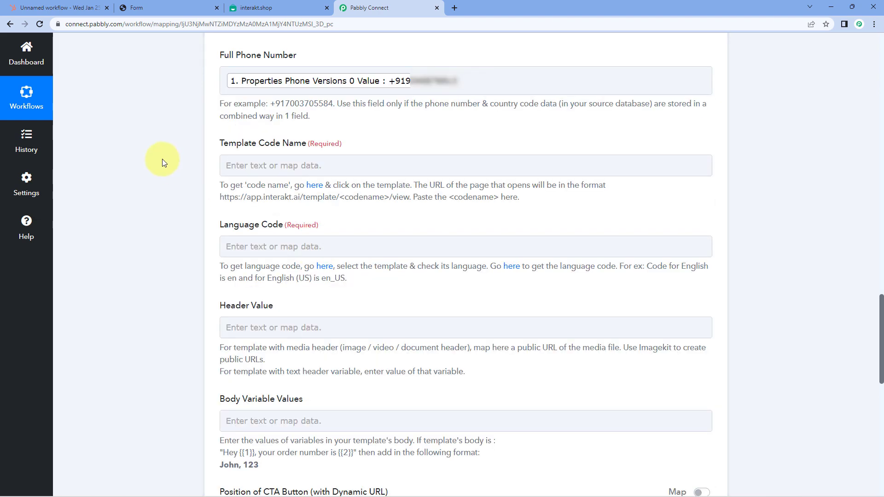
scroll(162, 159, "down", 2)
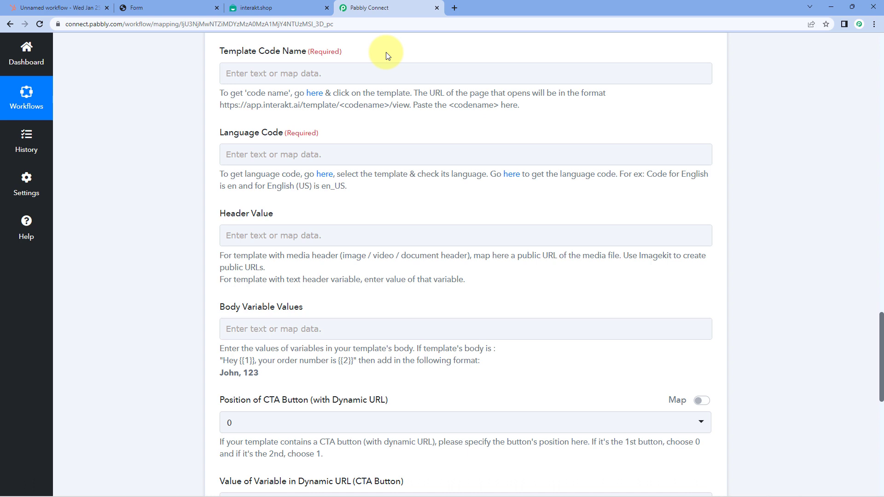
left_click(363, 73)
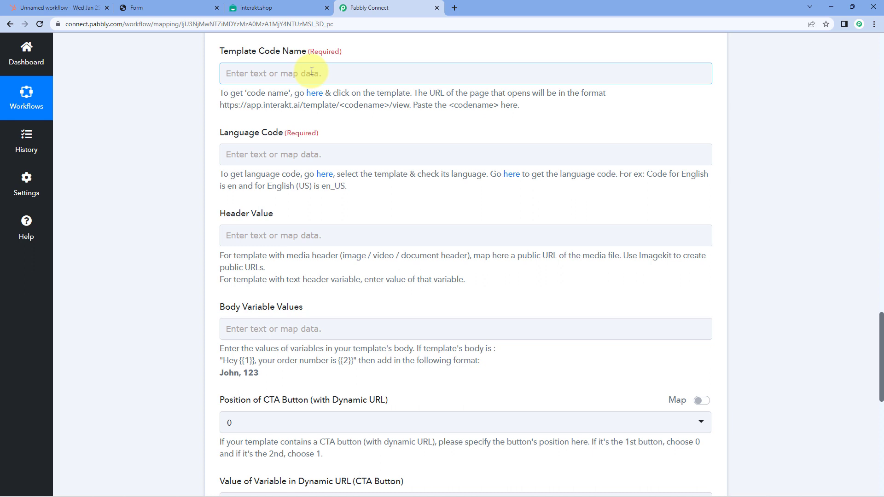
left_click(287, 7)
- Open Interakt's new_lead WhatsApp template and copy 'new_lead' from its page address
left_click(14, 130)
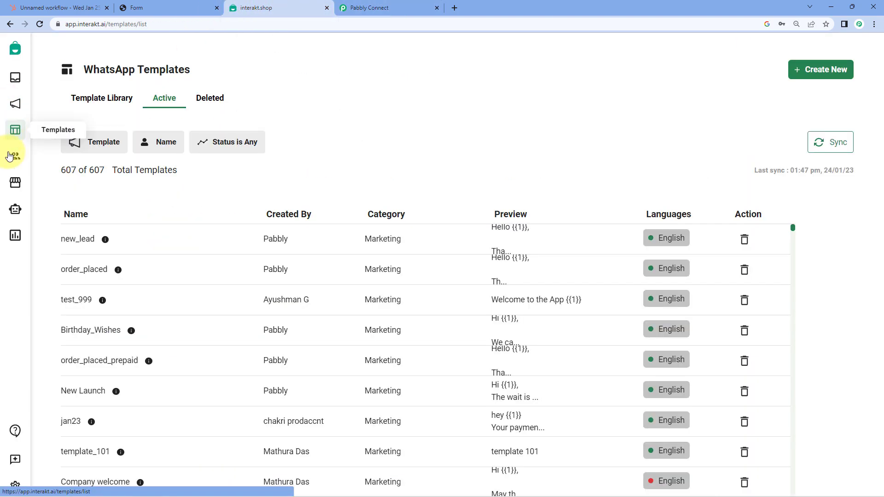
scroll(373, 161, "down", 1)
scroll(374, 159, "down", 2)
scroll(370, 158, "up", 3)
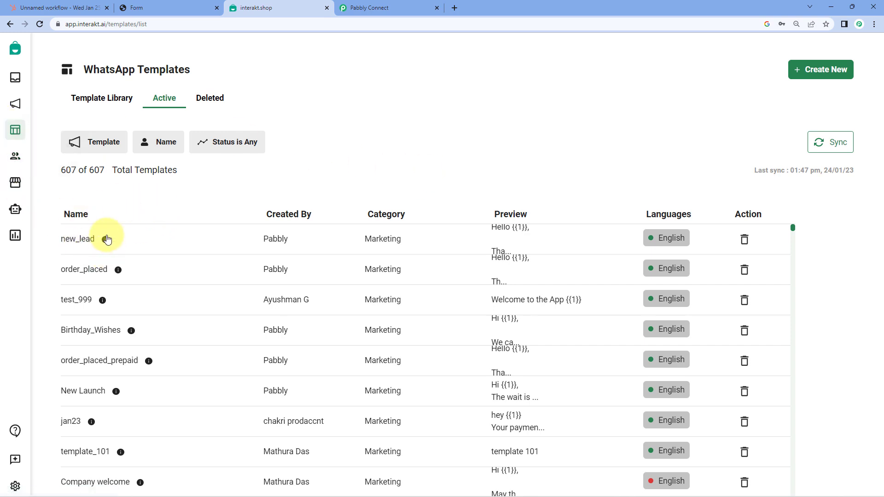
left_click(87, 239)
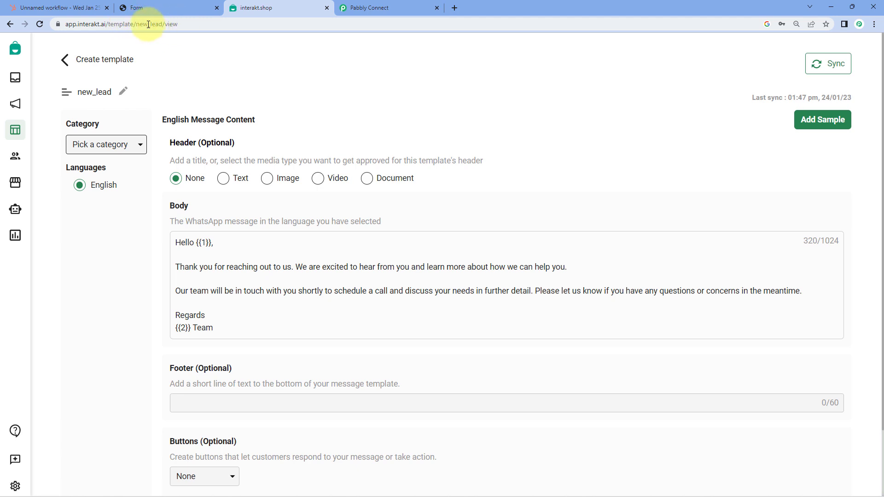
double_click(148, 24)
right_click(175, 25)
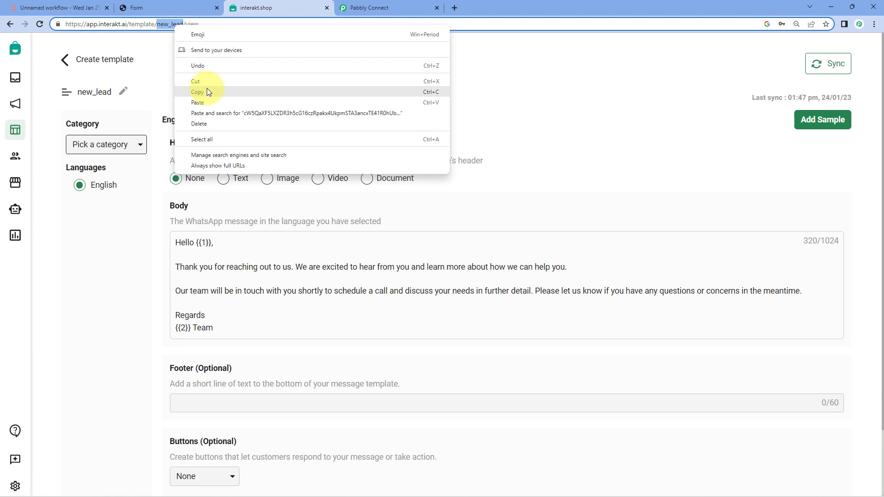
left_click(207, 92)
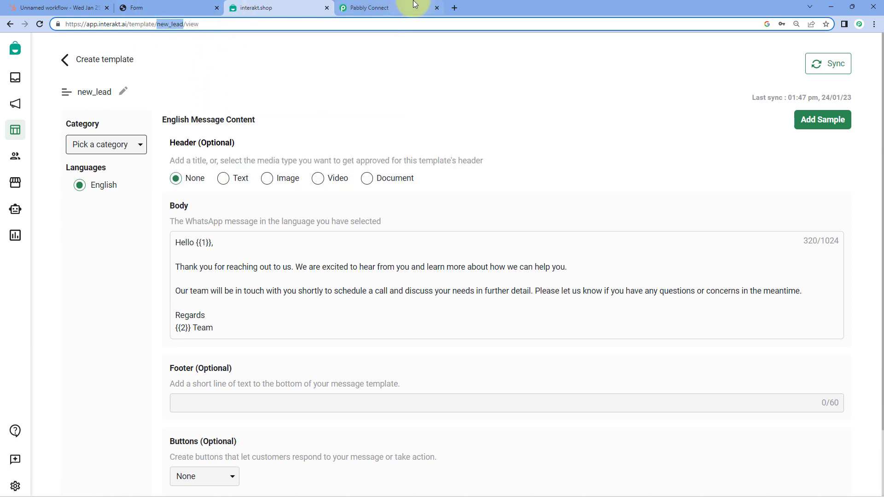
left_click(413, 5)
left_click(256, 152)
- Paste new_lead into the Template Code Name field
right_click(256, 152)
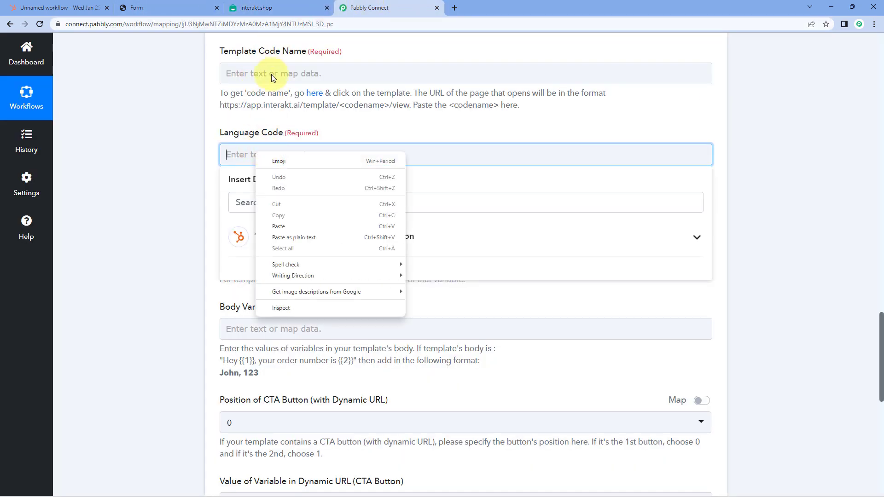
left_click(272, 79)
right_click(292, 73)
left_click(292, 144)
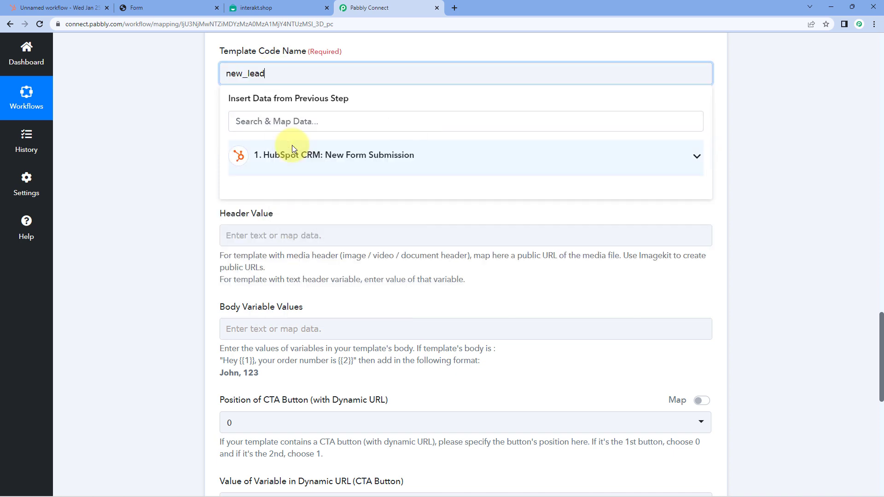
left_click(175, 79)
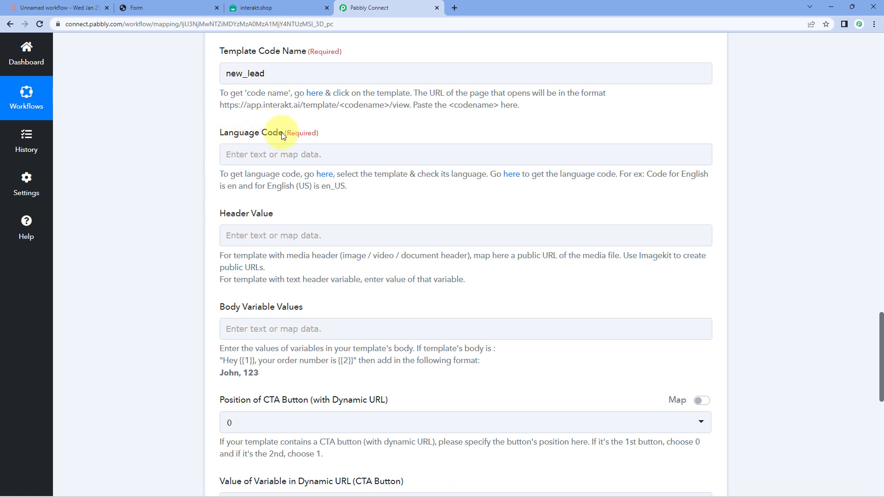
- Set the Language Code to en after checking the template's language
left_click(241, 8)
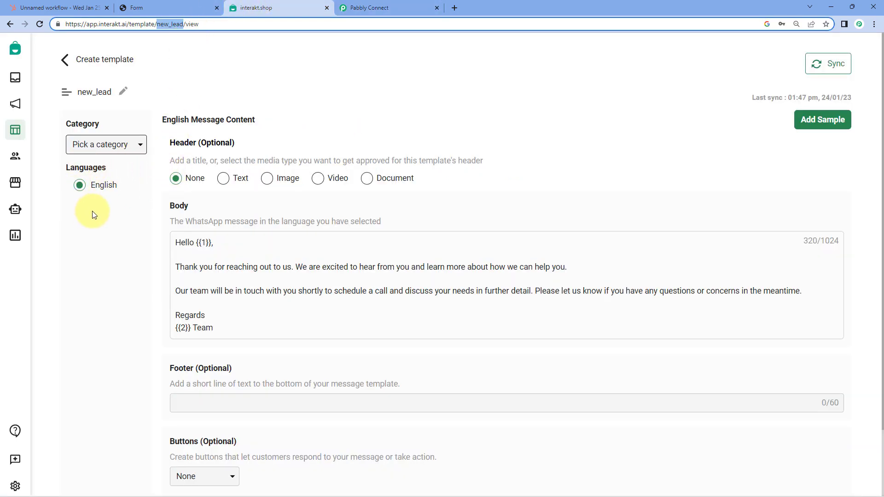
left_click(398, 6)
left_click(258, 154)
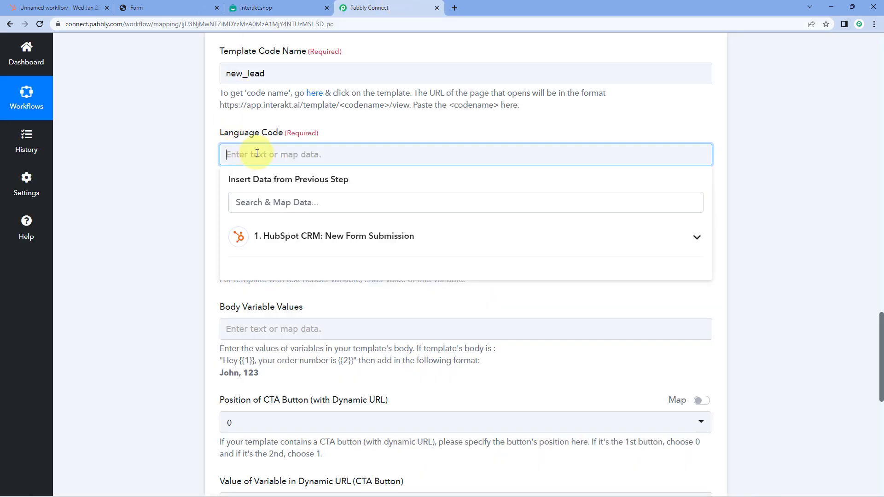
type("em")
key("BackSpace")
type("n")
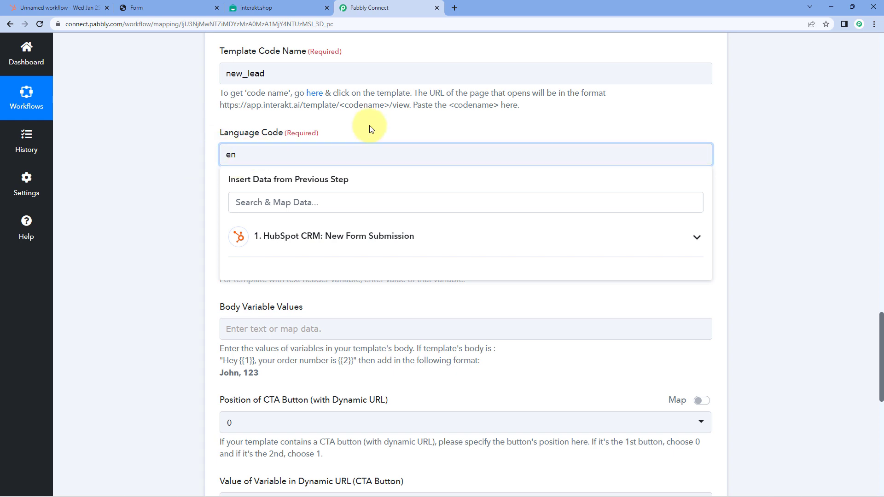
left_click(371, 129)
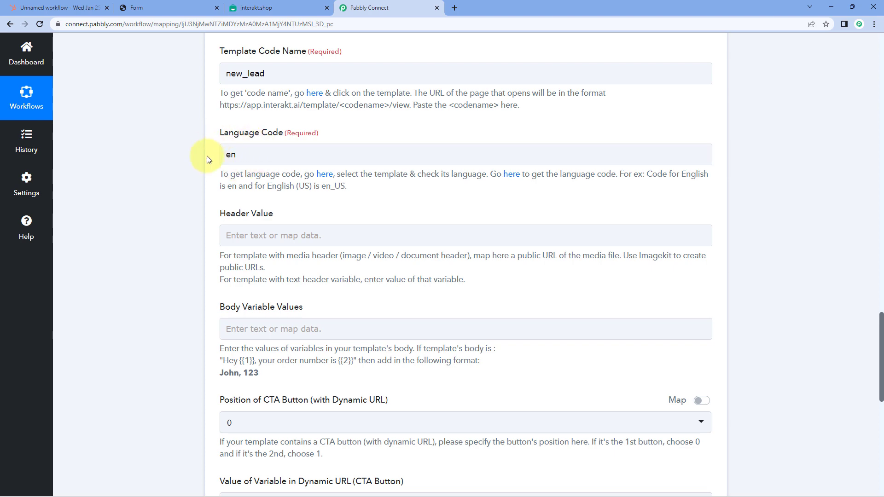
- Check WhatsApp's supported-languages reference and whether the template has a header
left_click(512, 175)
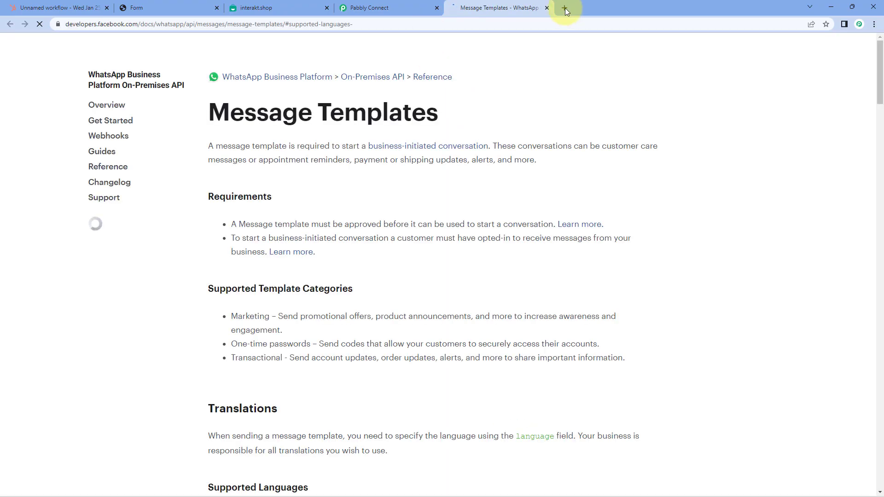
scroll(532, 93, "down", 15)
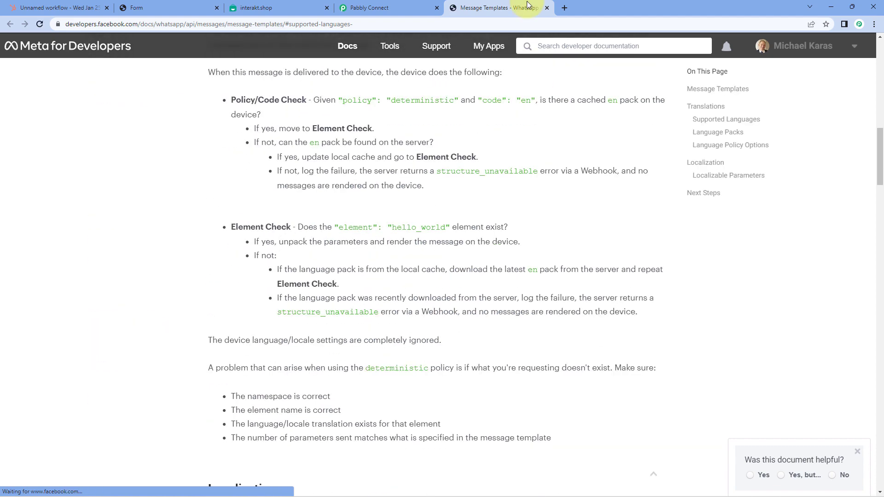
left_click(547, 8)
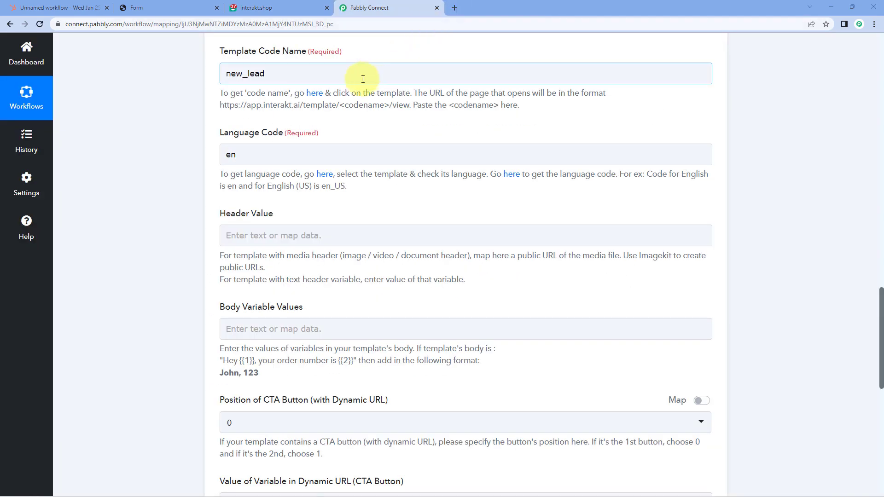
scroll(368, 75, "down", 3)
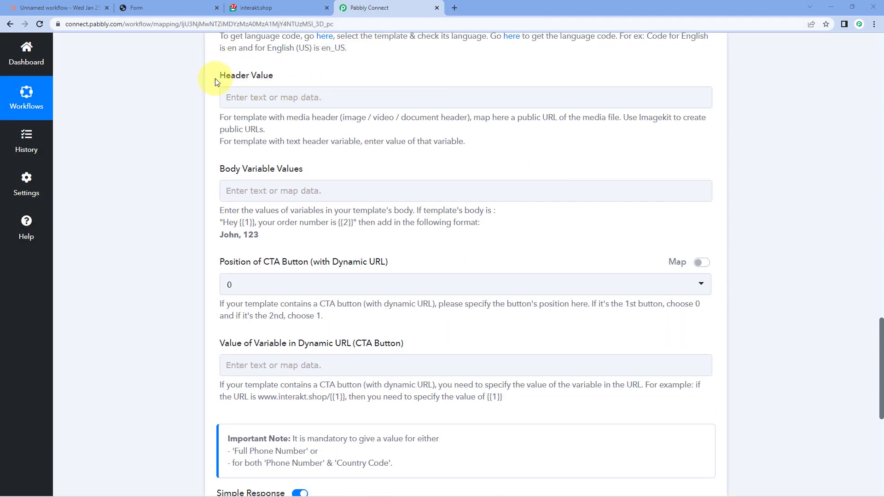
left_click(263, 5)
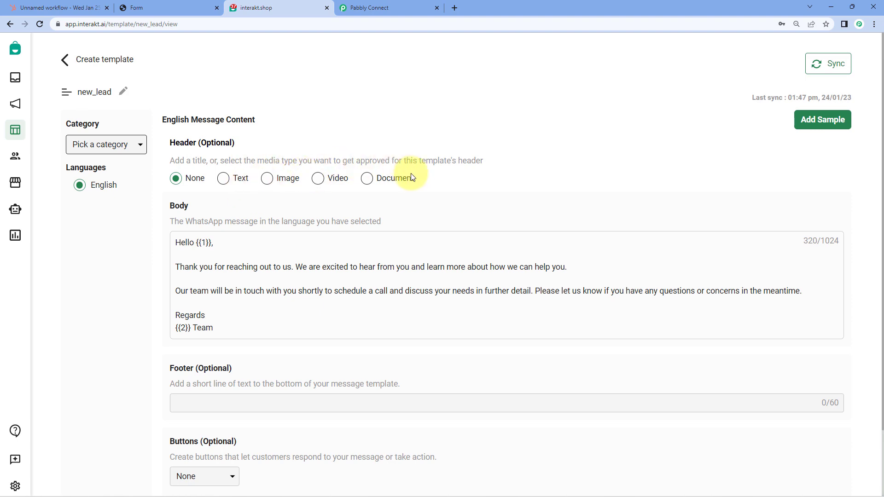
left_click(402, 3)
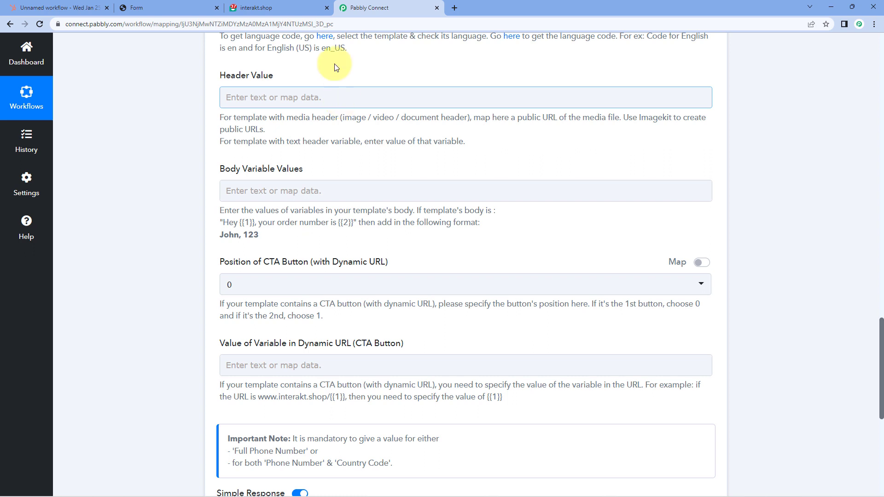
left_click(278, 9)
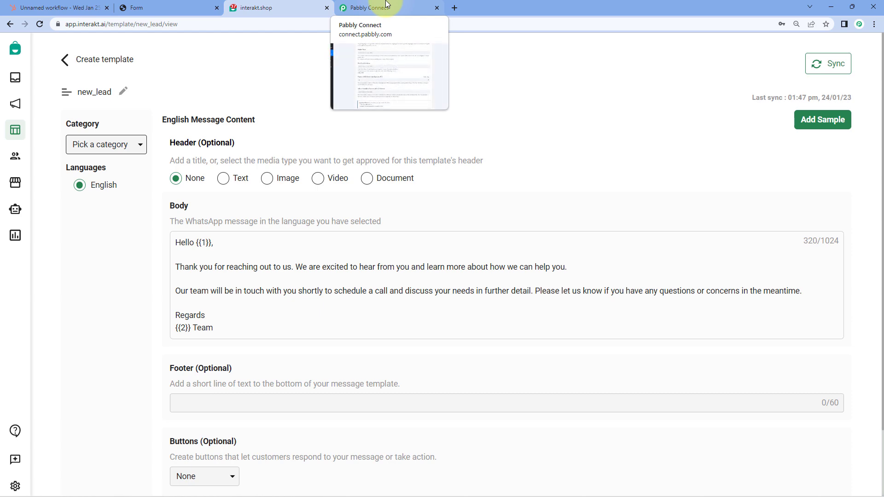
left_click(385, 6)
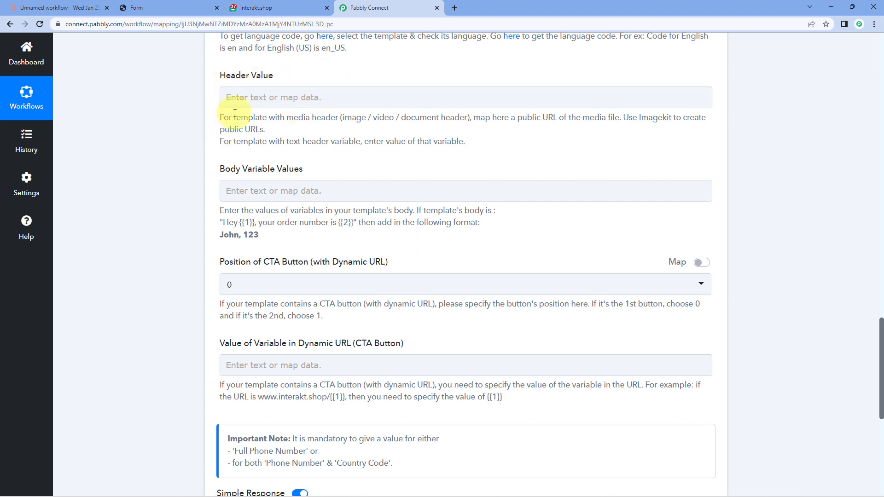
scroll(216, 115, "down", 1)
left_click(280, 8)
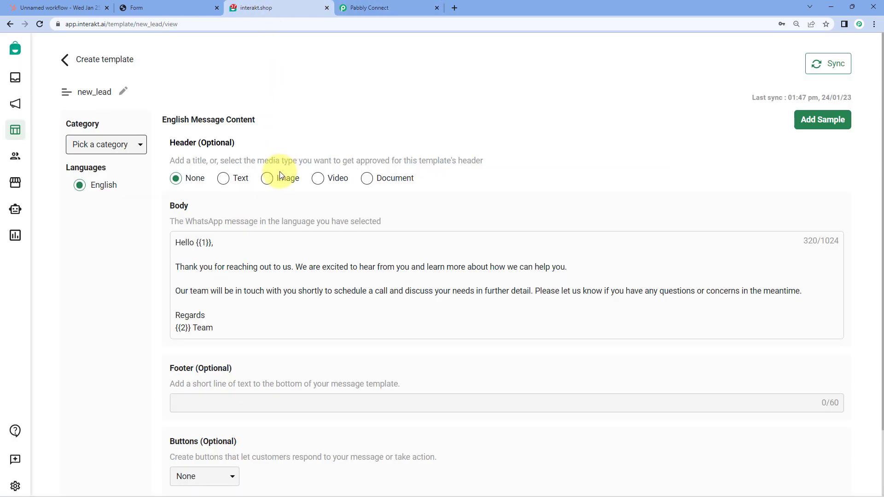
left_click(395, 8)
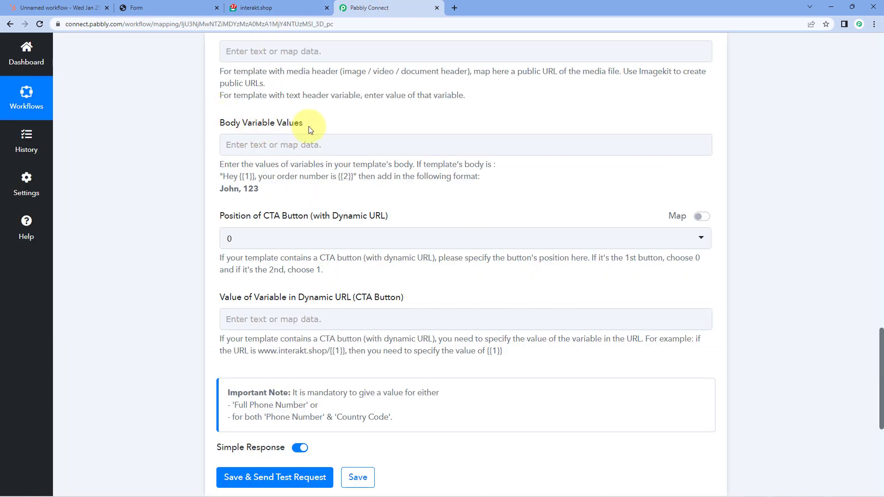
left_click(295, 8)
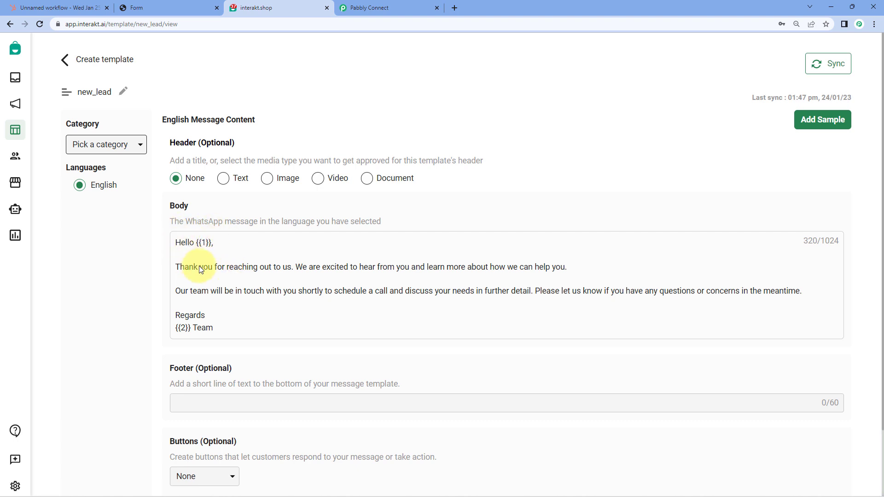
left_click(395, 7)
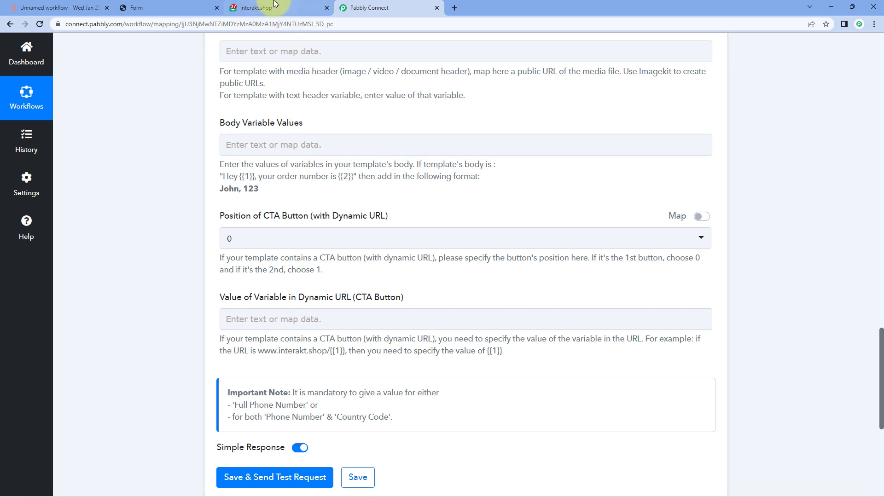
left_click(253, 8)
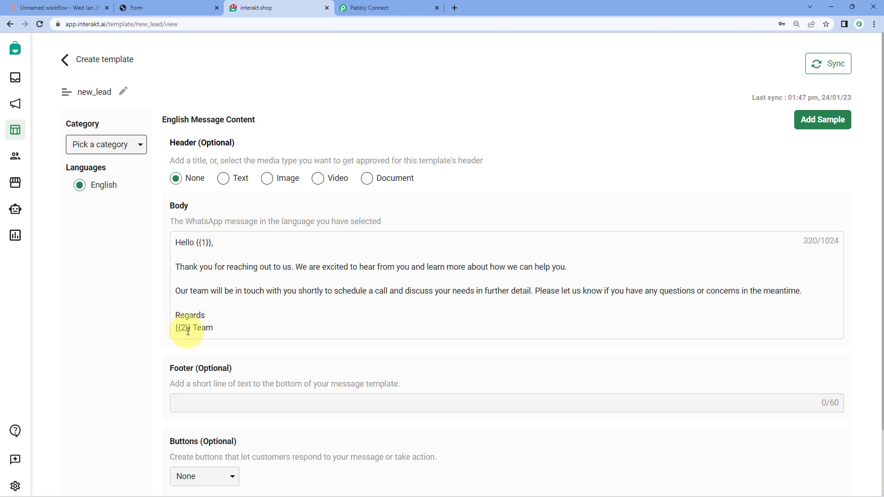
left_click(368, 8)
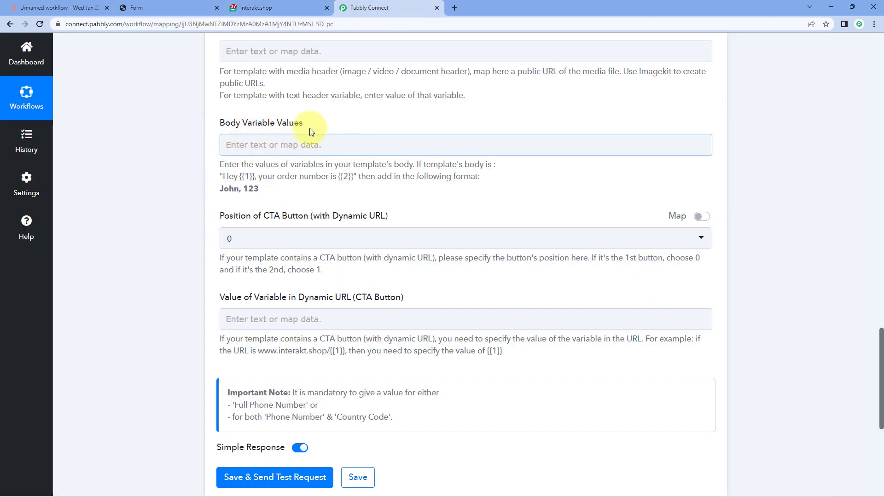
- Scroll past the expanded HubSpot response fields down to Body Variable Values
left_click(253, 144)
left_click(188, 137)
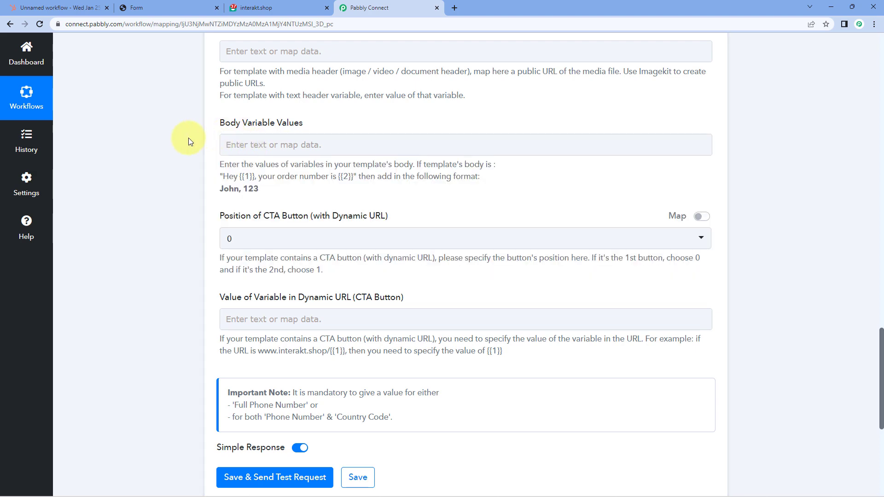
scroll(189, 147, "up", 4)
scroll(189, 174, "up", 20)
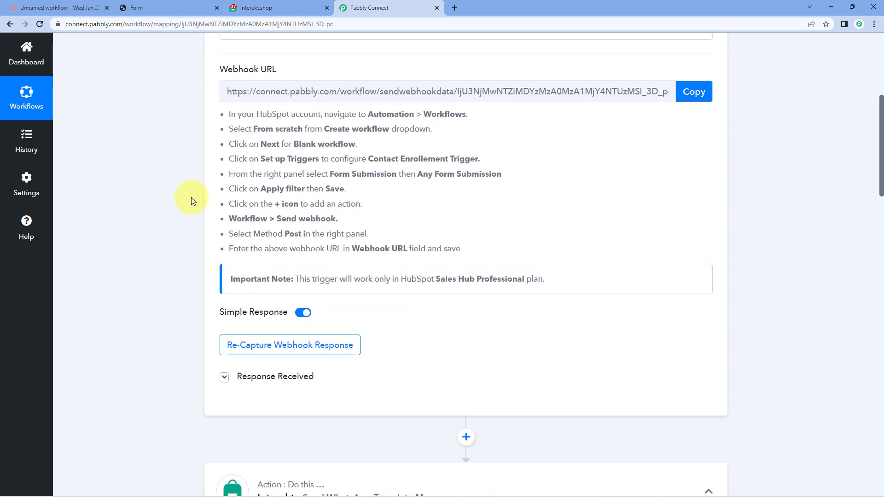
left_click(225, 285)
scroll(459, 165, "down", 5)
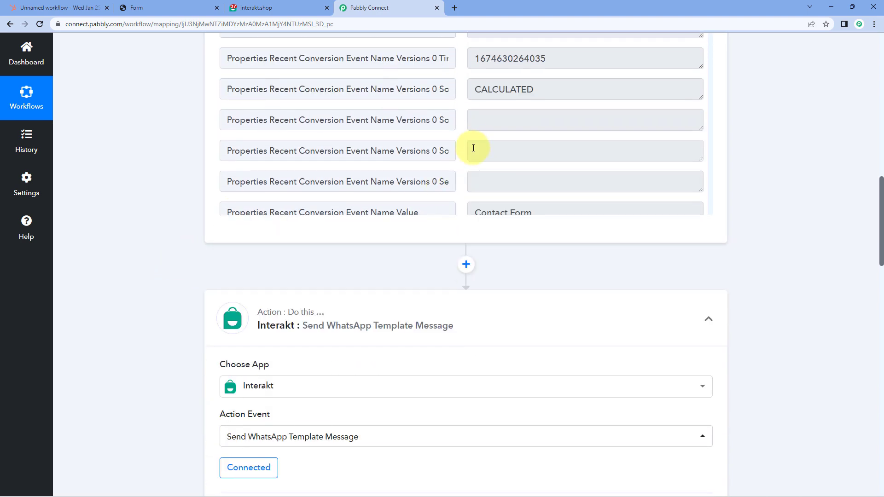
scroll(483, 279, "up", 2)
scroll(483, 242, "down", 15)
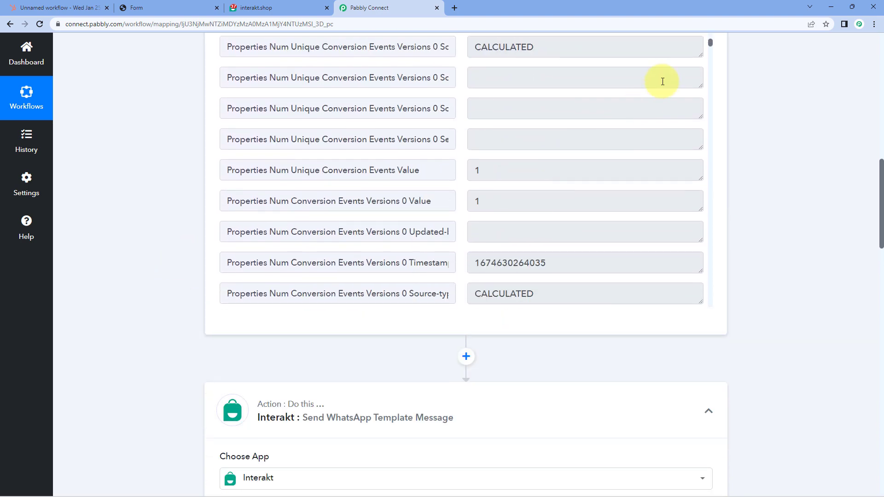
left_click_drag(712, 41, 727, 150)
scroll(700, 168, "down", 5)
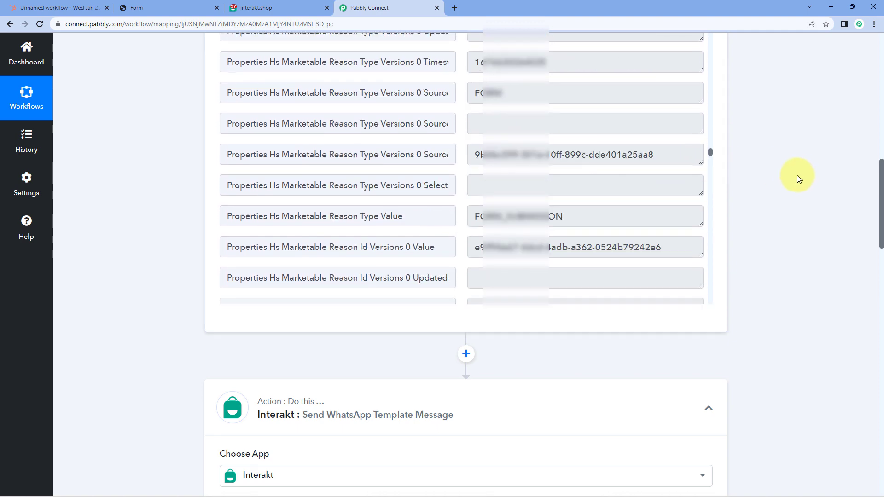
scroll(749, 176, "down", 8)
scroll(748, 176, "down", 11)
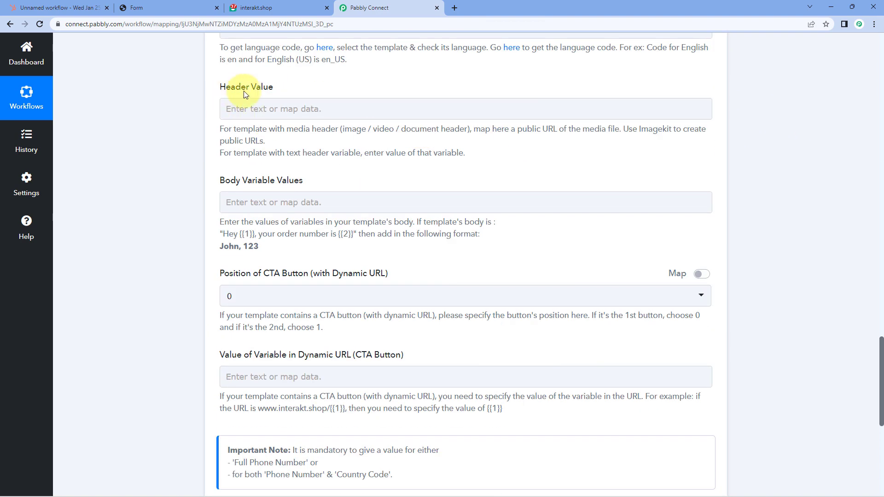
scroll(170, 184, "down", 2)
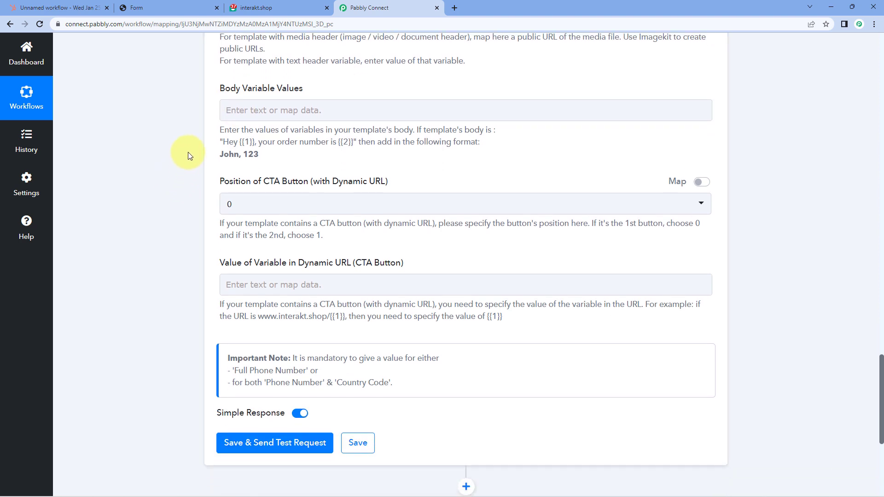
- Map HubSpot's Properties Firstname Value, found by searching 'dem', into Body Variable Values
left_click(252, 114)
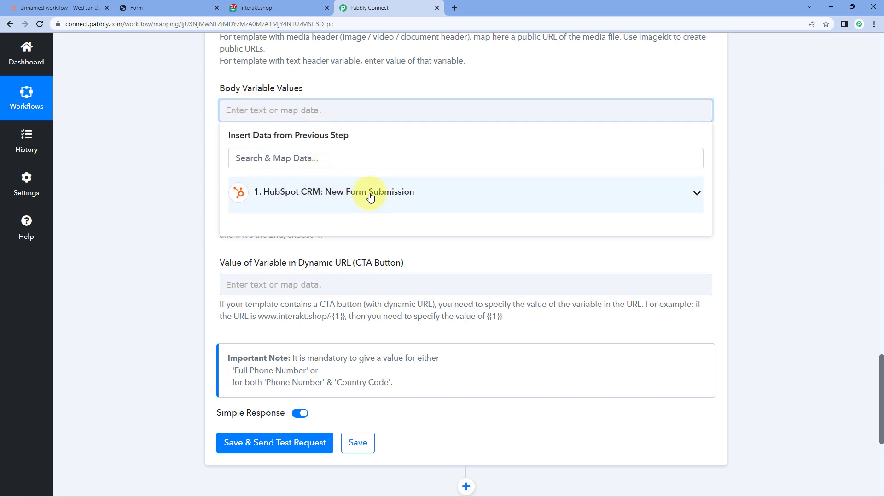
left_click(366, 205)
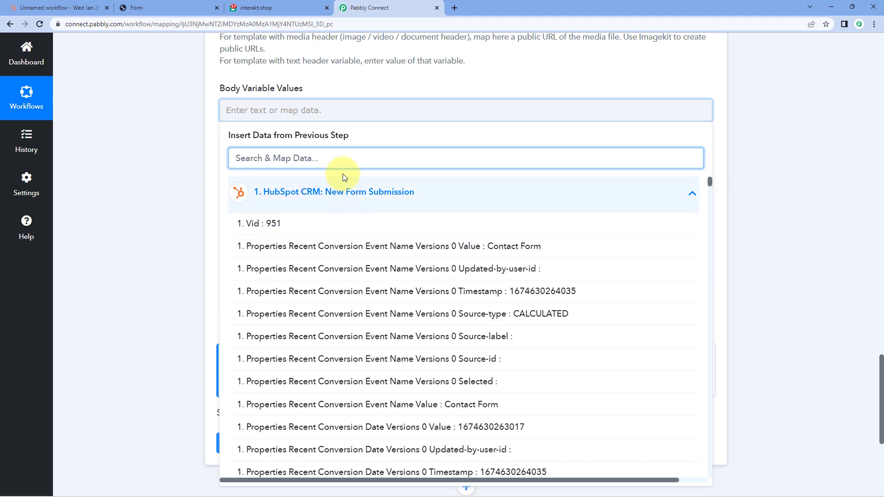
type("name")
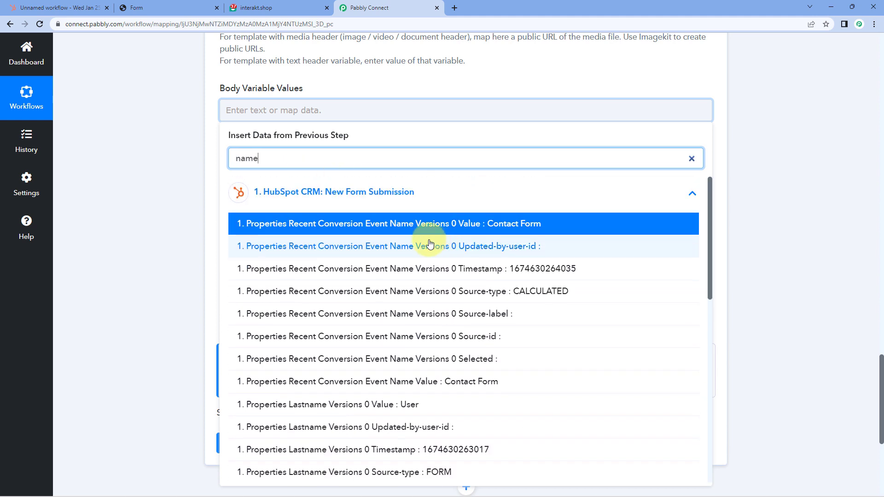
key("BackSpace")
key("BackSpace")
key("BackSpace")
type("dem")
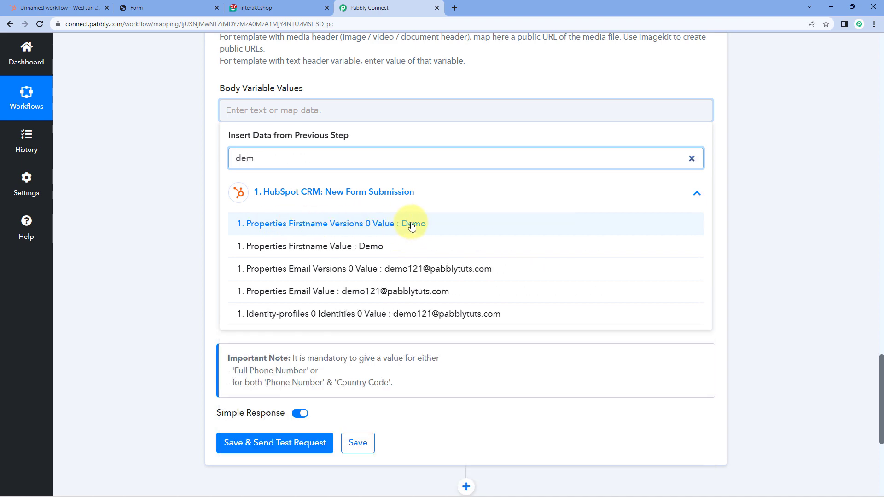
left_click(314, 248)
left_click(178, 168)
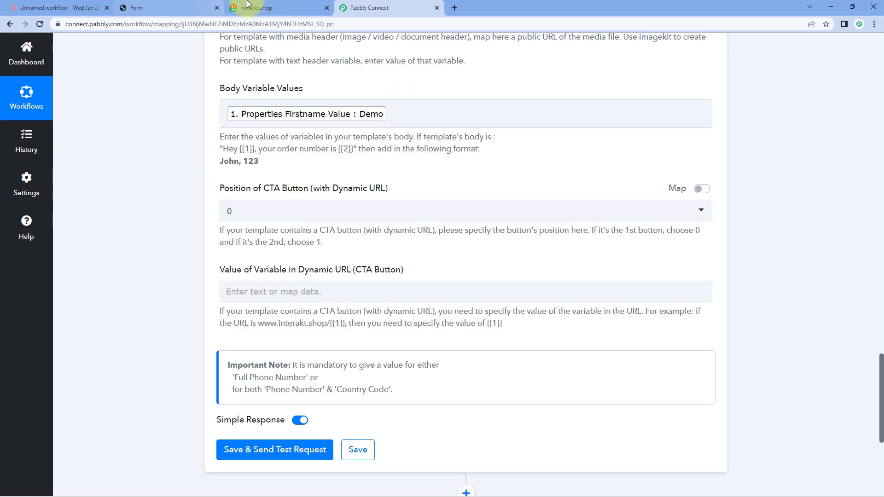
left_click(271, 8)
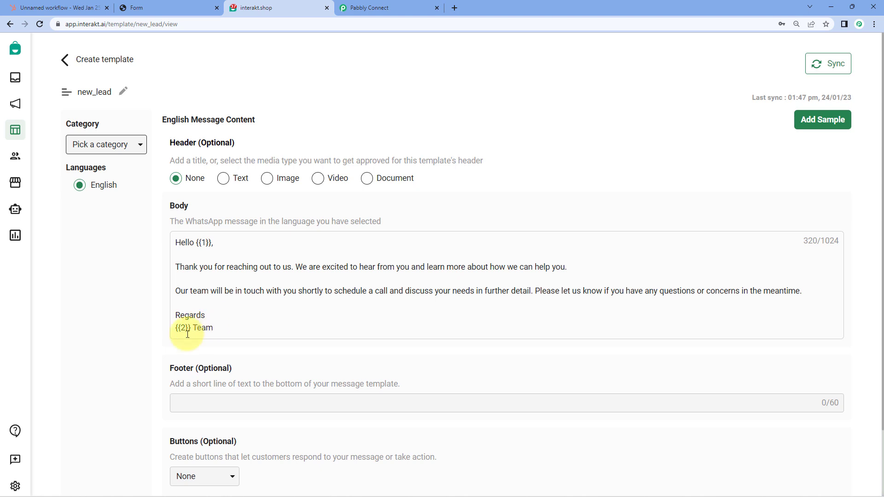
left_click(405, 7)
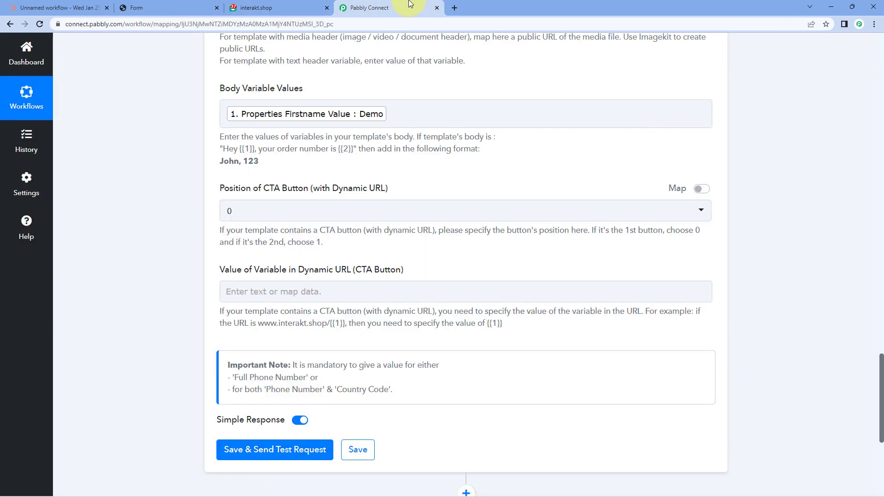
- Append ',Pabbly' as the template's second body variable value
left_click(395, 114)
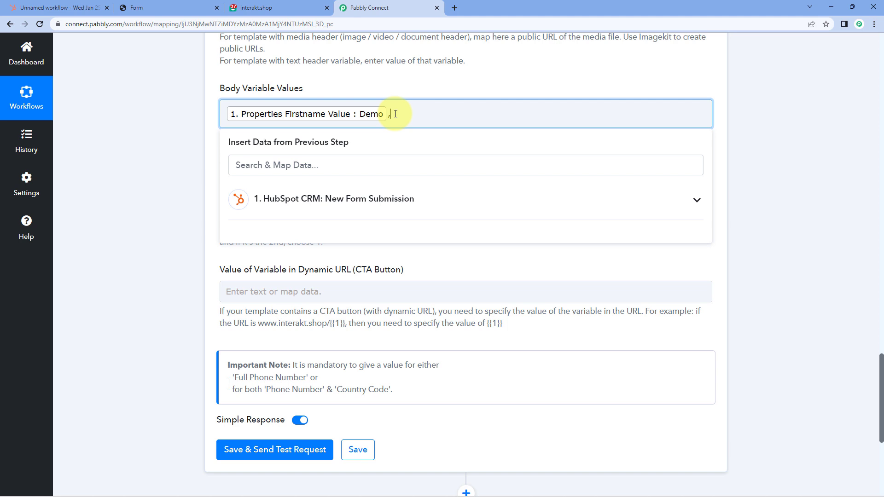
type("abbly")
left_click(260, 7)
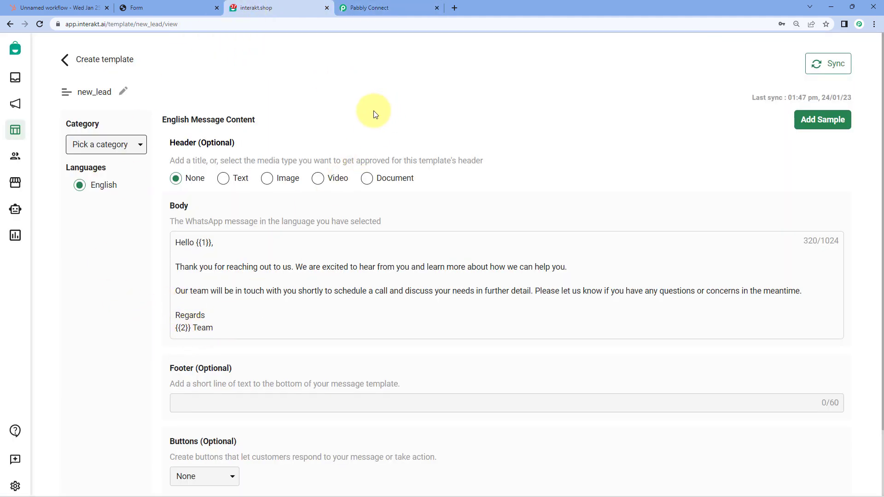
left_click(415, 5)
left_click(442, 87)
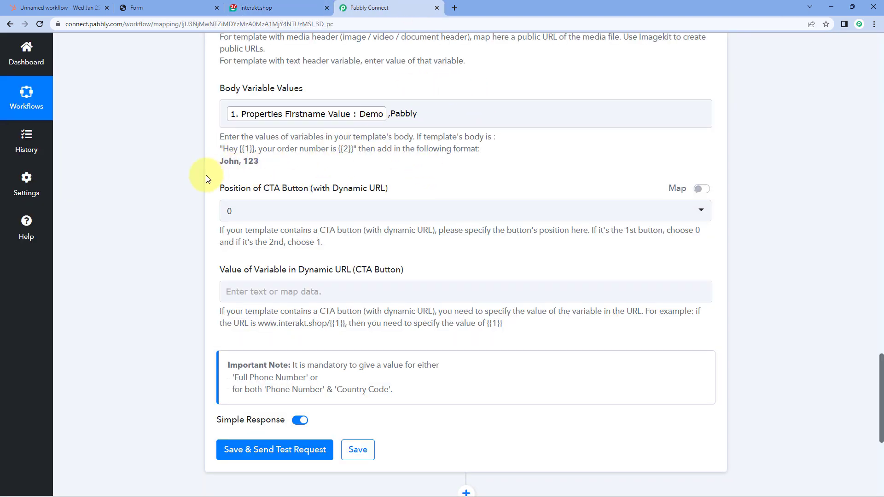
left_click(256, 7)
scroll(267, 253, "down", 2)
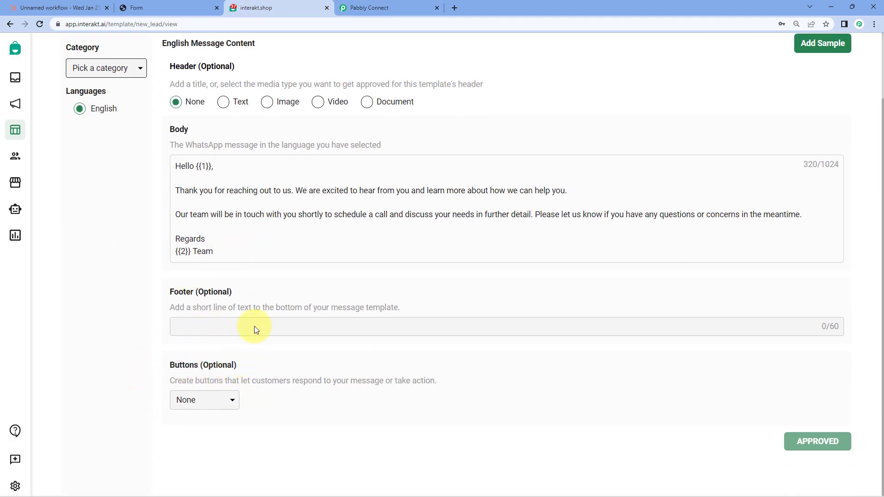
left_click(366, 5)
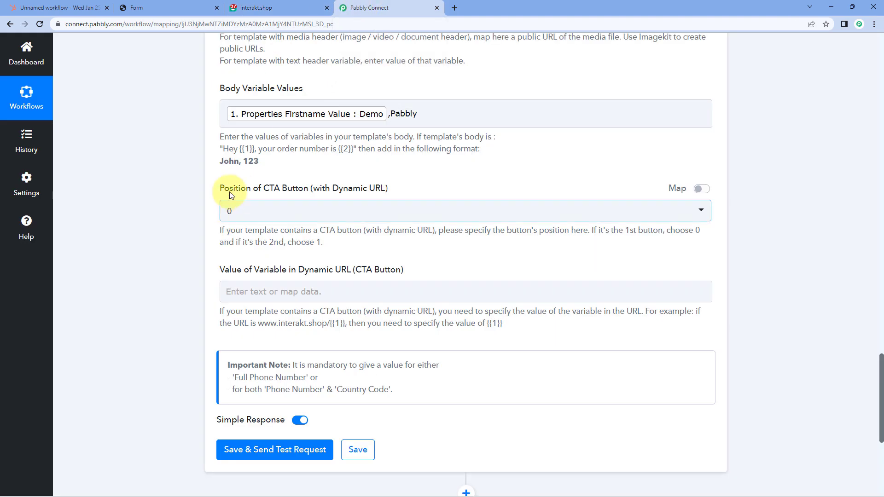
left_click(304, 4)
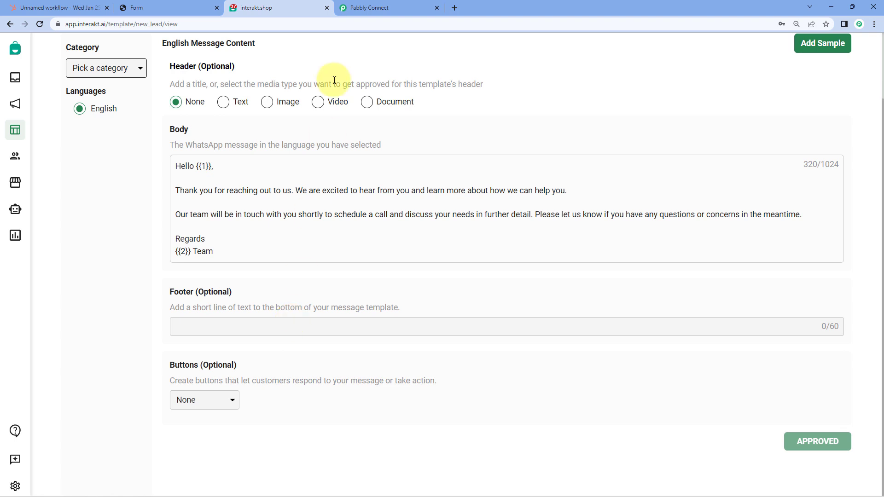
left_click(397, 6)
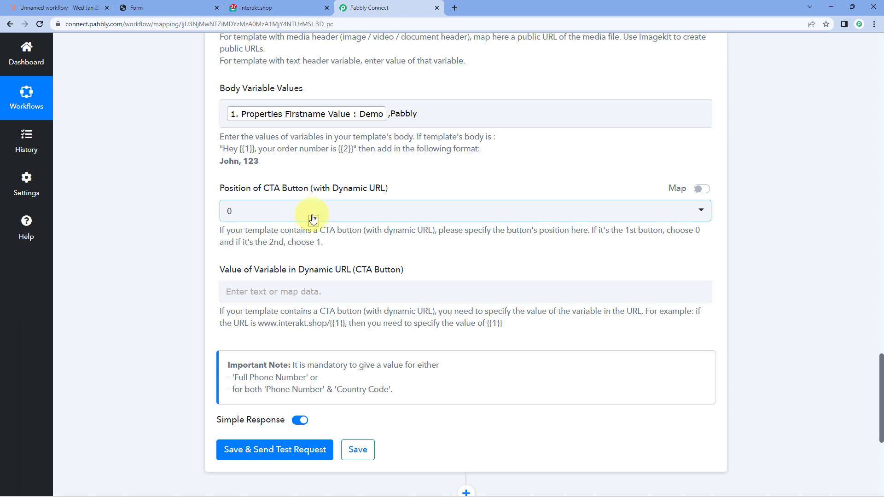
scroll(317, 213, "down", 1)
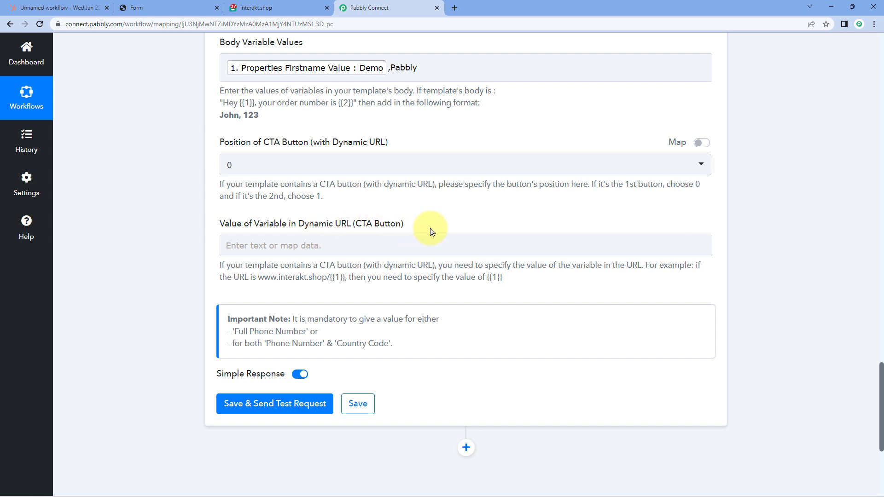
left_click(311, 8)
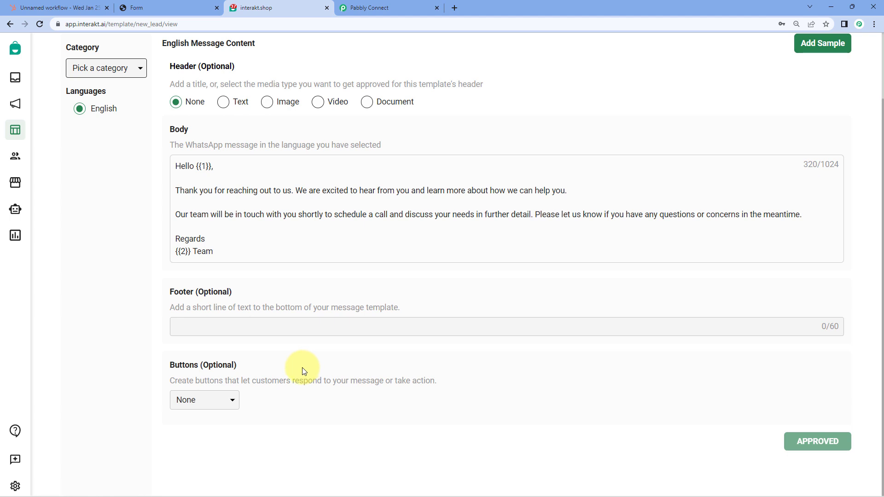
left_click(361, 11)
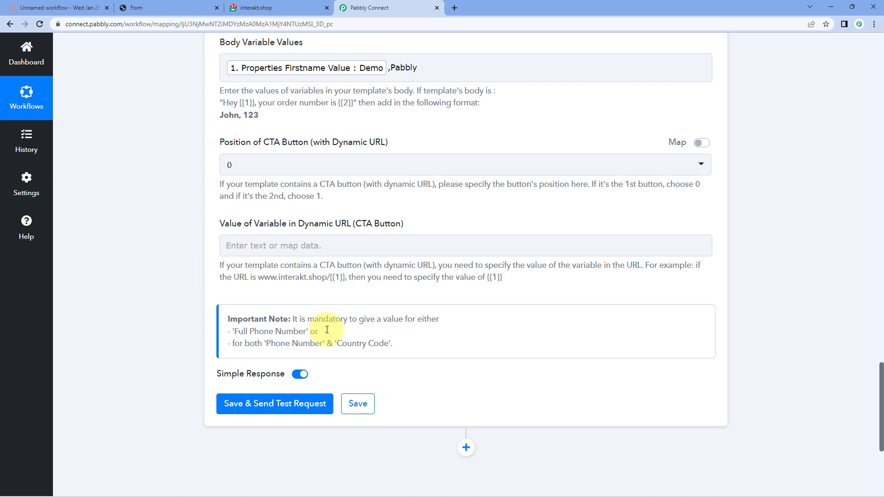
left_click(294, 405)
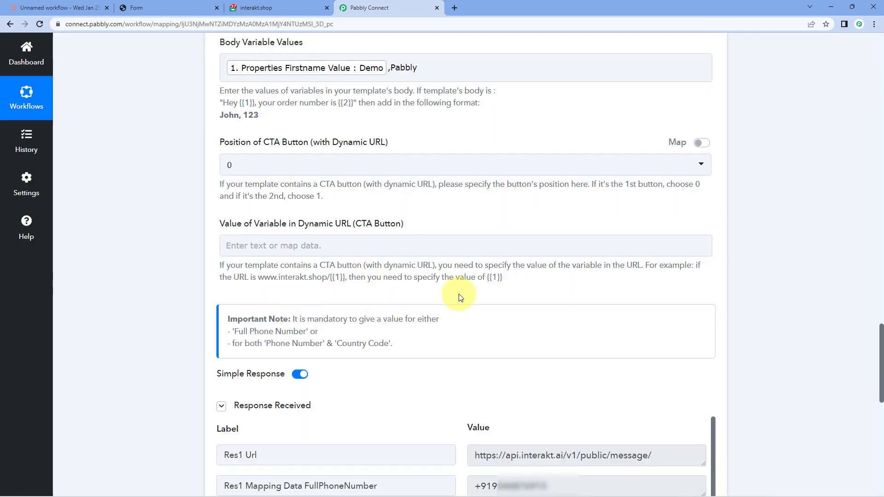
- Scroll to the queued-for-sending response, then return to the submitted HubSpot form page
scroll(434, 296, "down", 2)
scroll(434, 296, "down", 2)
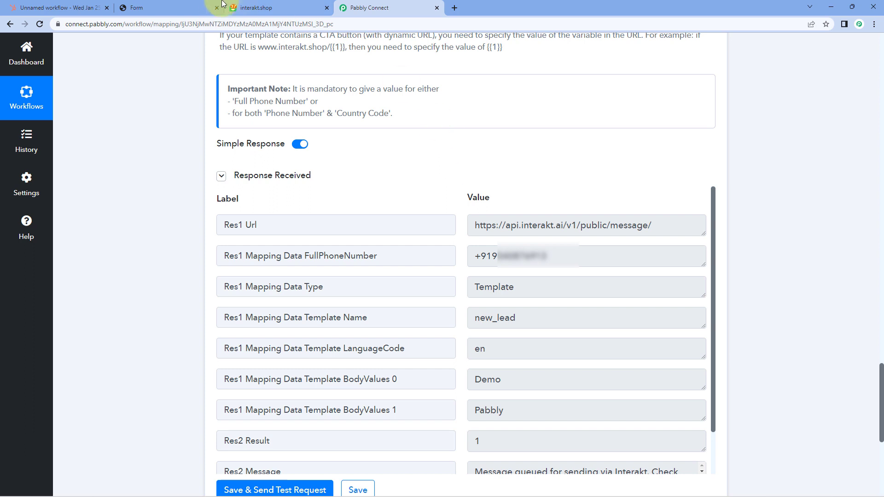
left_click(209, 7)
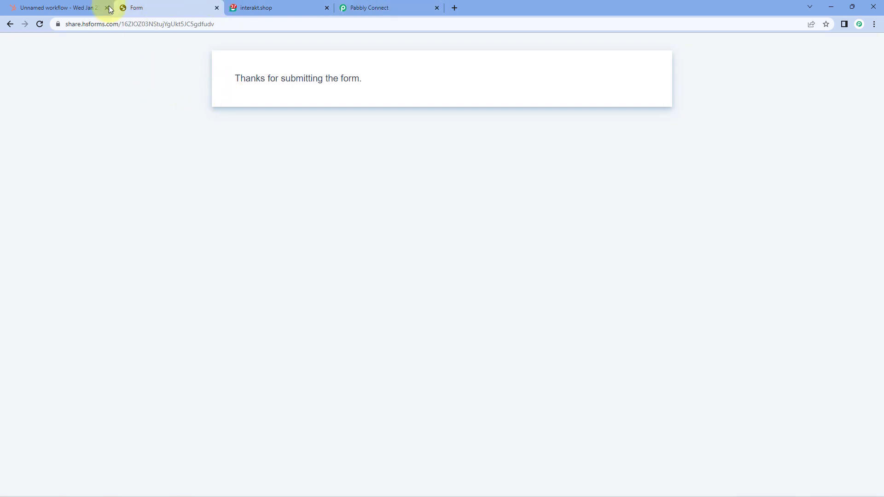
left_click(92, 8)
- Load WhatsApp Web in a new tab and open the Interakt chat with the Hello Demo message
left_click(180, 5)
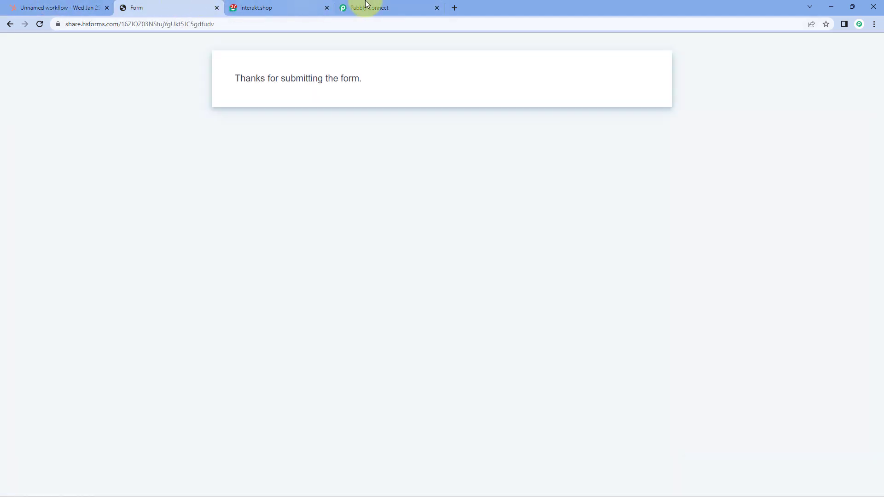
left_click(458, 7)
type("web")
key("Return")
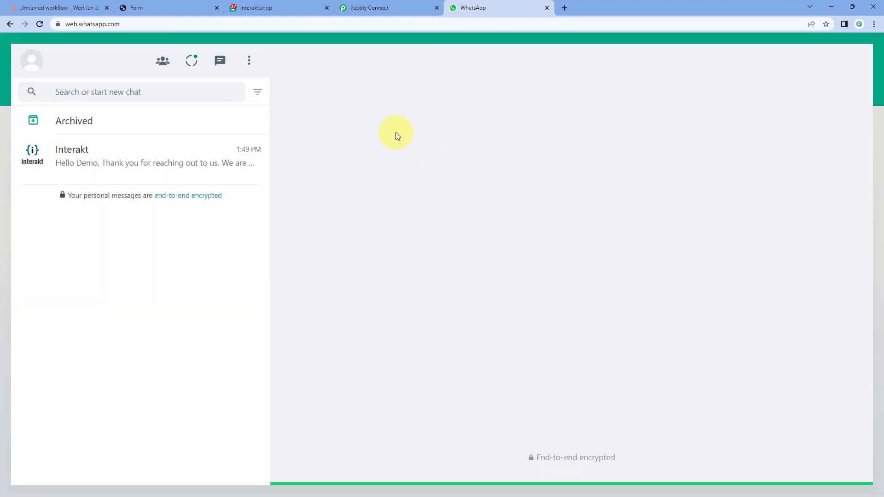
left_click(175, 150)
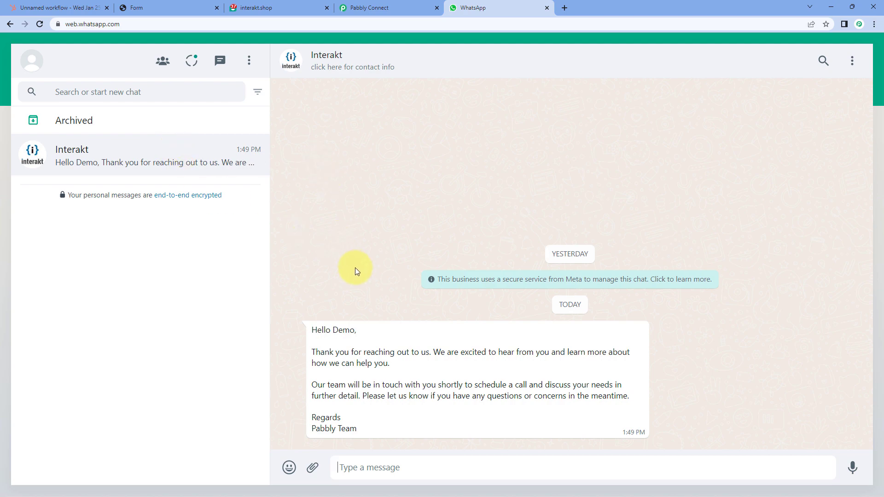
- Compare the received message with the approved Interakt template, then return to the Pabbly Connect mapping
left_click(288, 3)
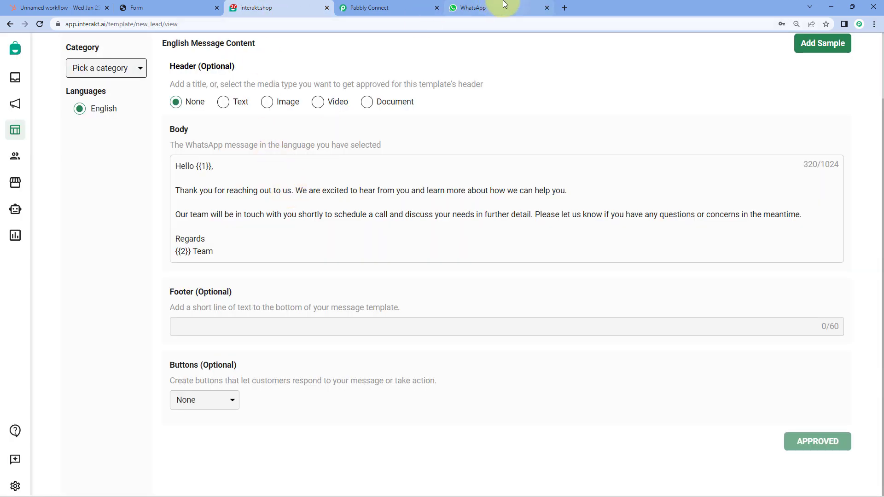
left_click(499, 5)
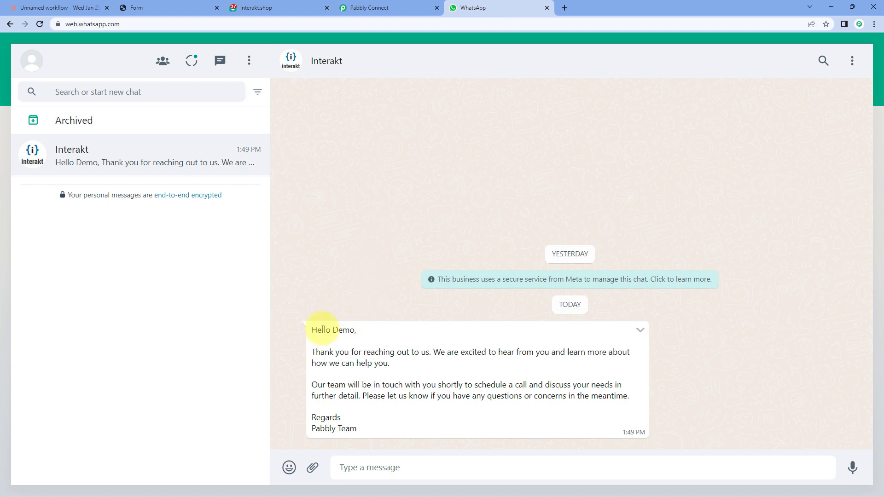
left_click(170, 6)
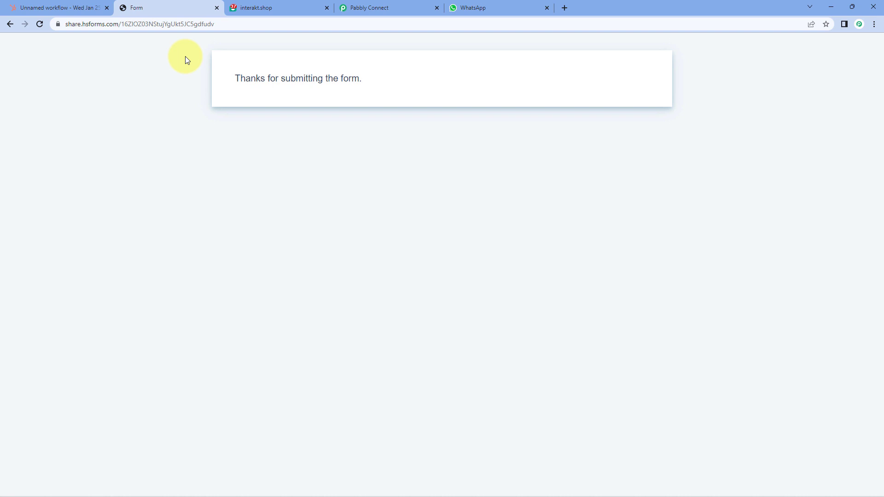
left_click(501, 8)
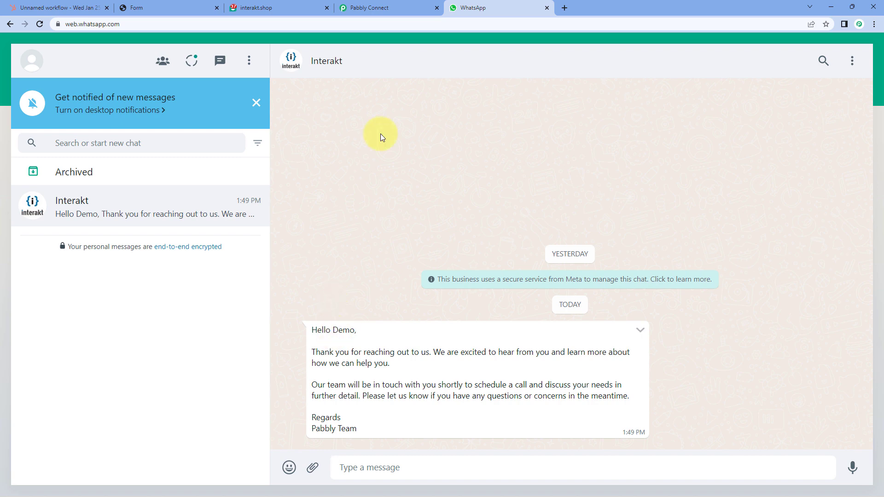
left_click(256, 8)
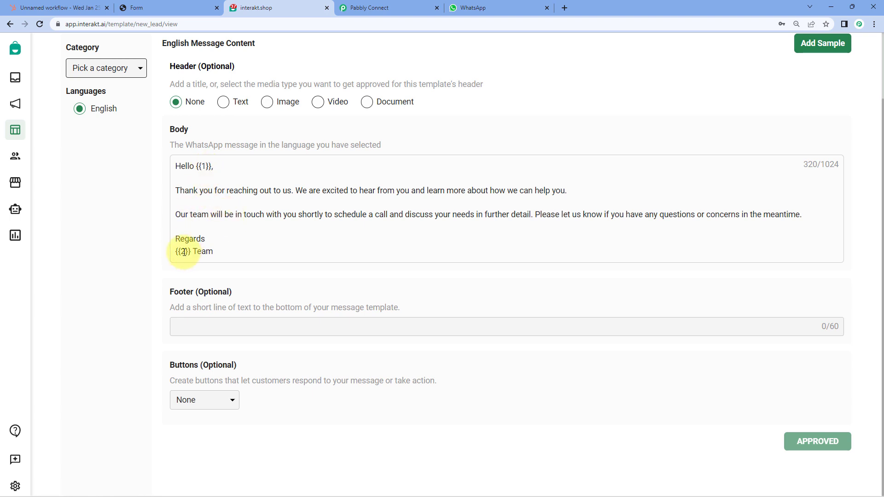
left_click(504, 7)
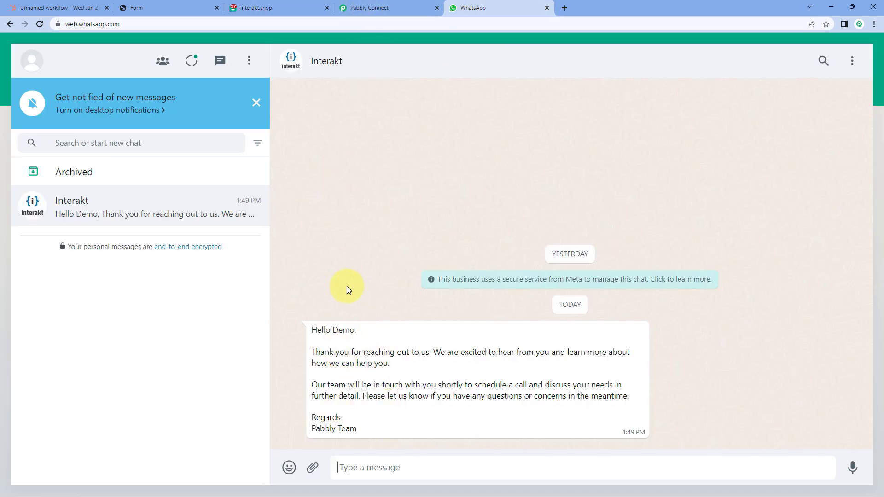
left_click(393, 8)
- Collapse the Interakt Send WhatsApp Template Message action and the HubSpot form-submission trigger
scroll(658, 180, "up", 15)
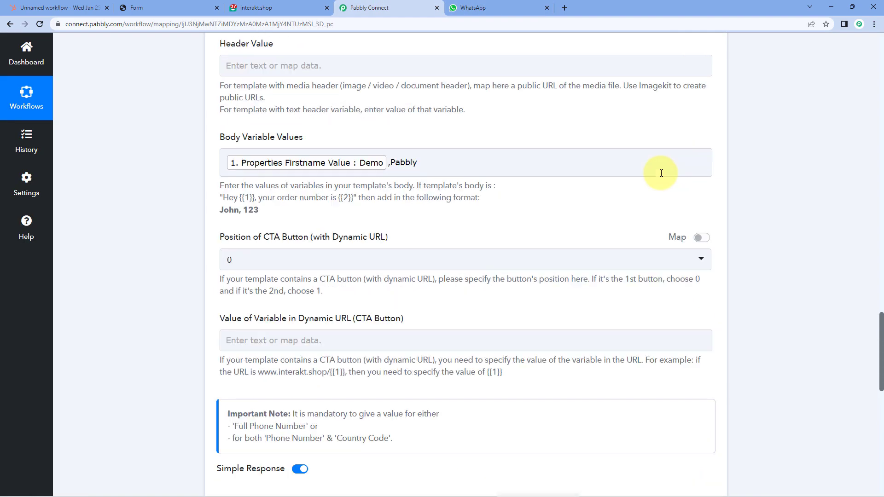
scroll(690, 183, "up", 6)
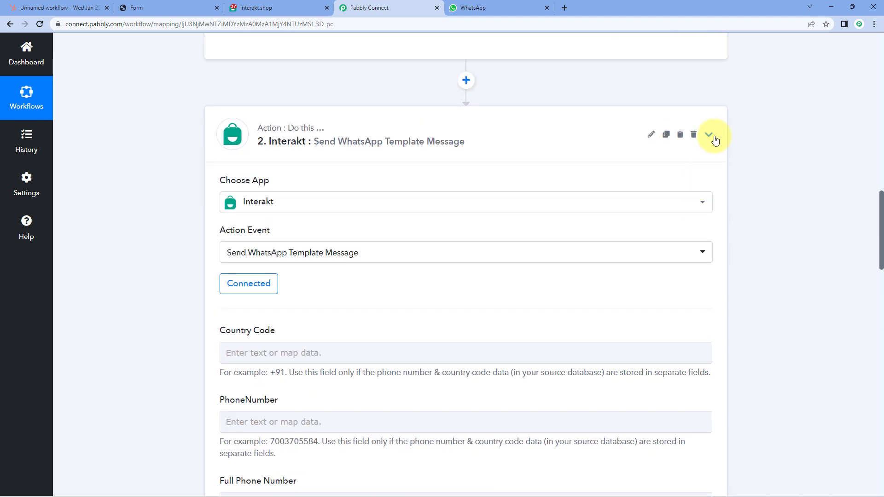
left_click(710, 134)
scroll(719, 148, "up", 4)
scroll(718, 151, "up", 12)
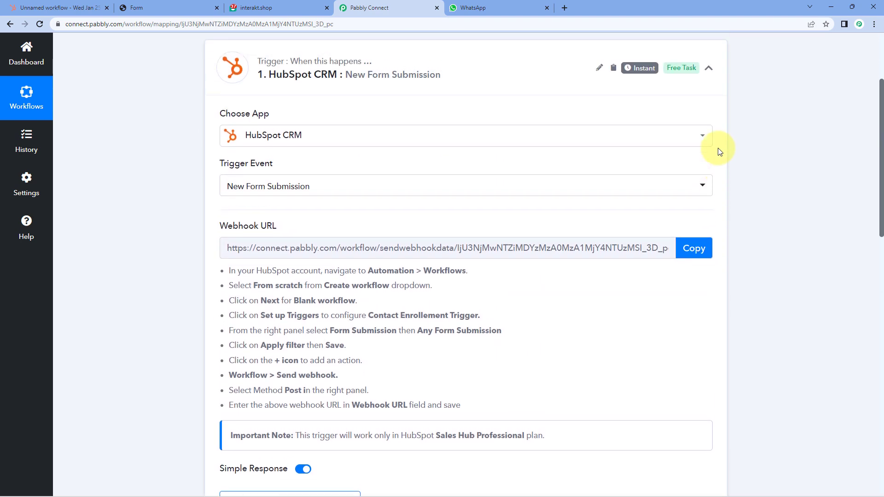
scroll(467, 132, "down", 1)
left_click(466, 132)
scroll(448, 139, "up", 1)
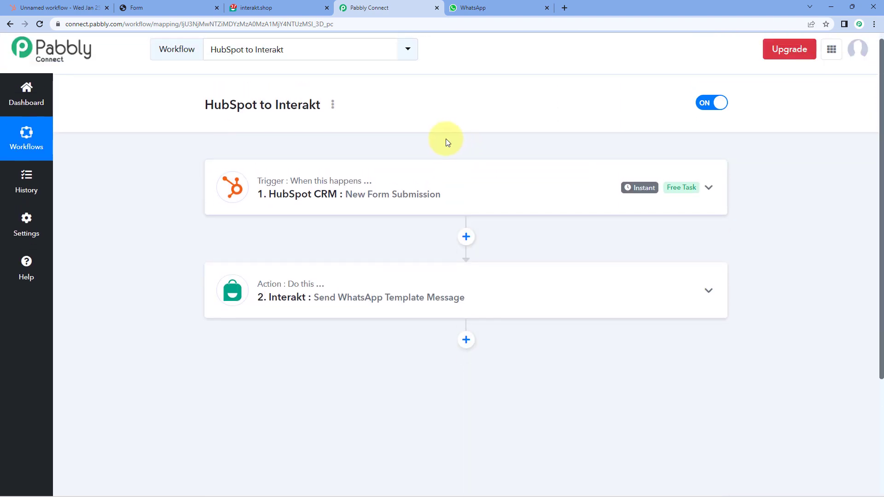
scroll(427, 115, "down", 1)
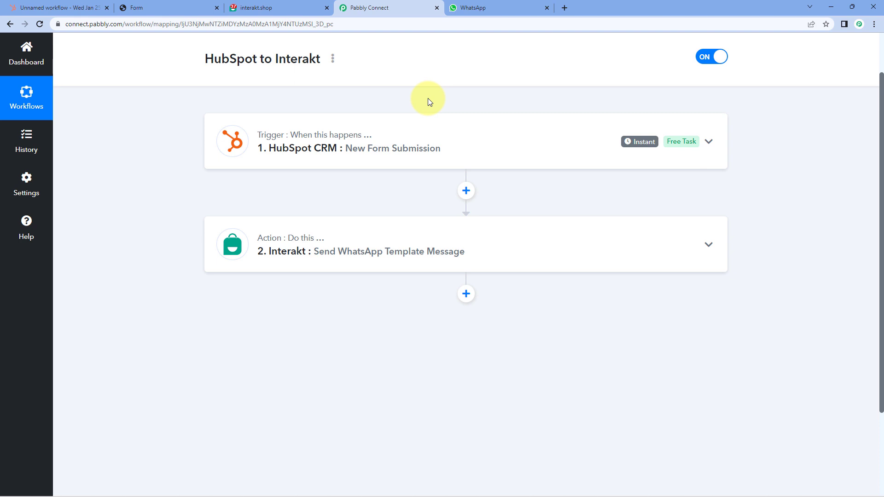
scroll(428, 99, "up", 2)
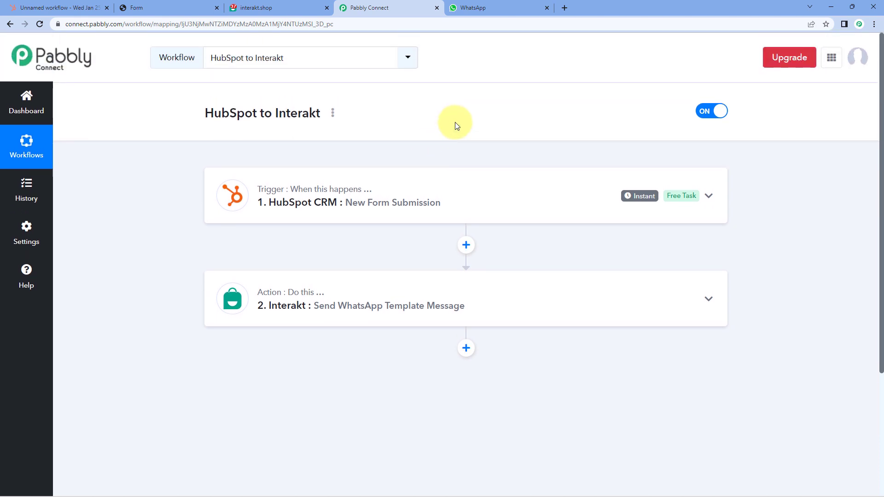
left_click(156, 7)
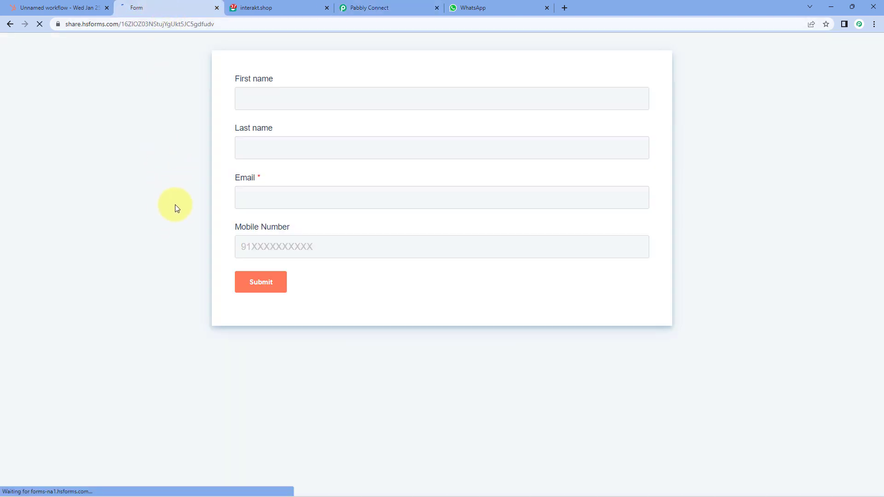
- Submit the HubSpot form as Test Customer with a test e-mail and mobile number
left_click(268, 95)
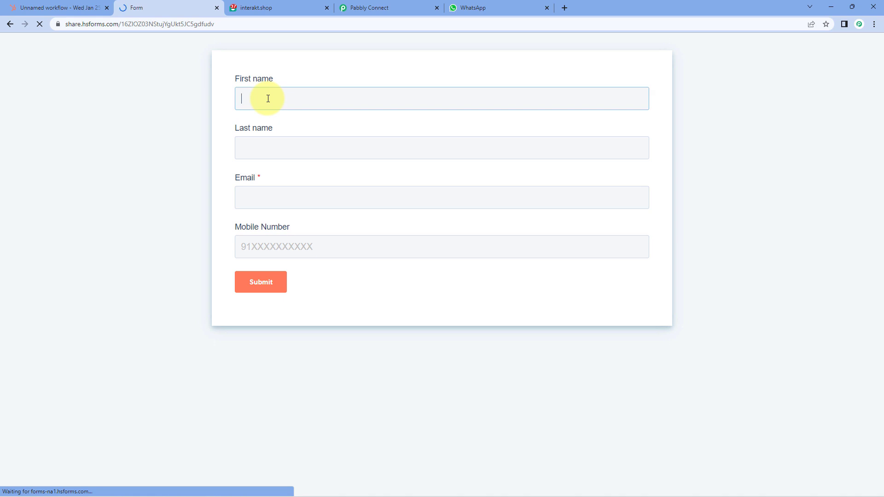
type("Test")
key("Tab")
type("Customer")
key("Tab")
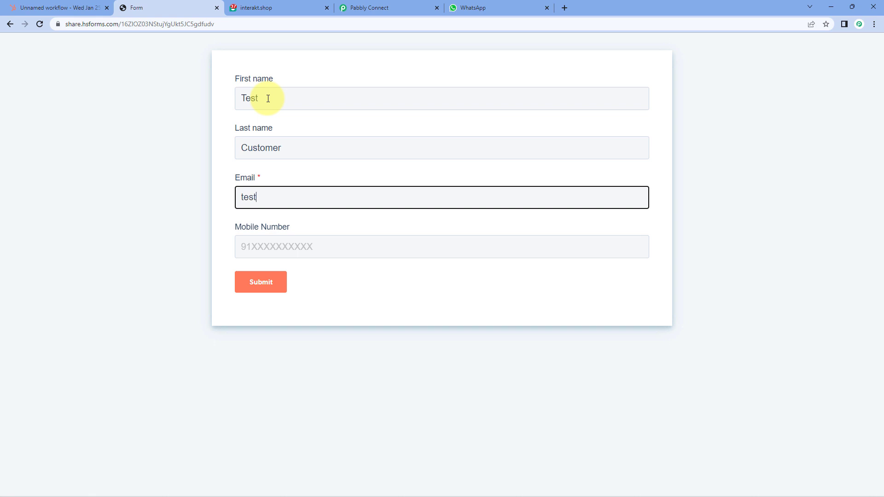
key("Tab")
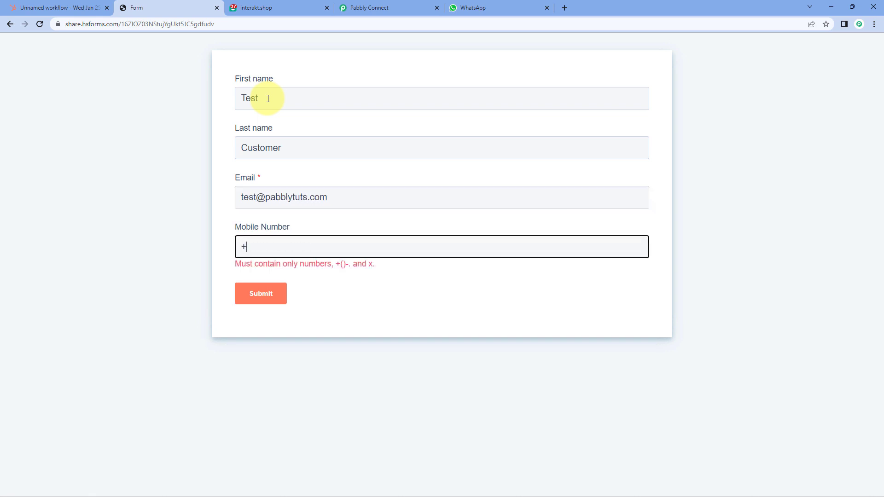
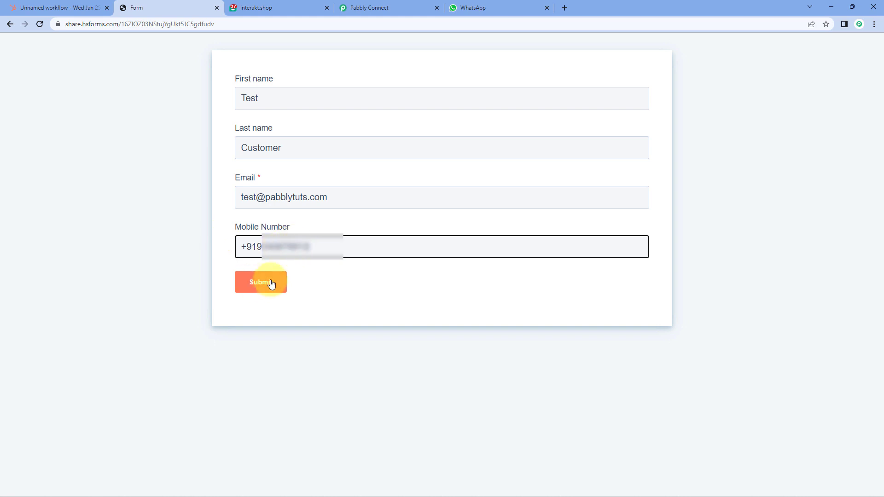
left_click(269, 287)
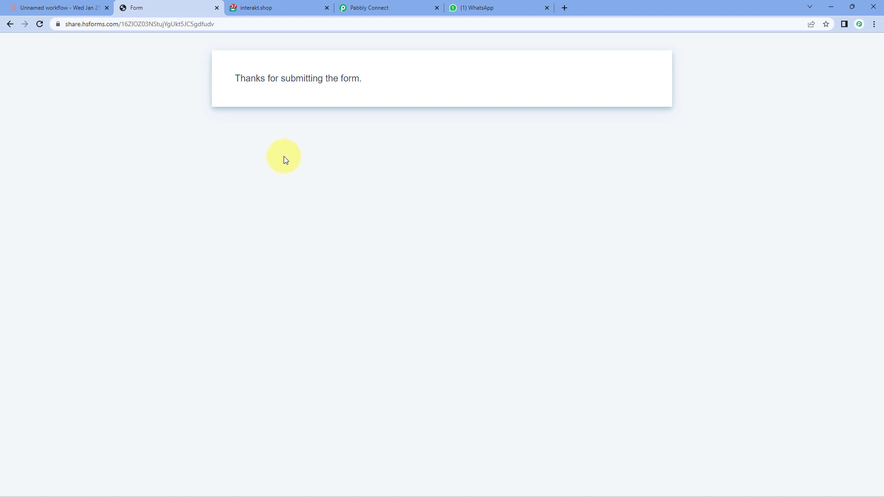
- Verify the Hello Test greeting against the template in WhatsApp, then return to the workflow
left_click(474, 7)
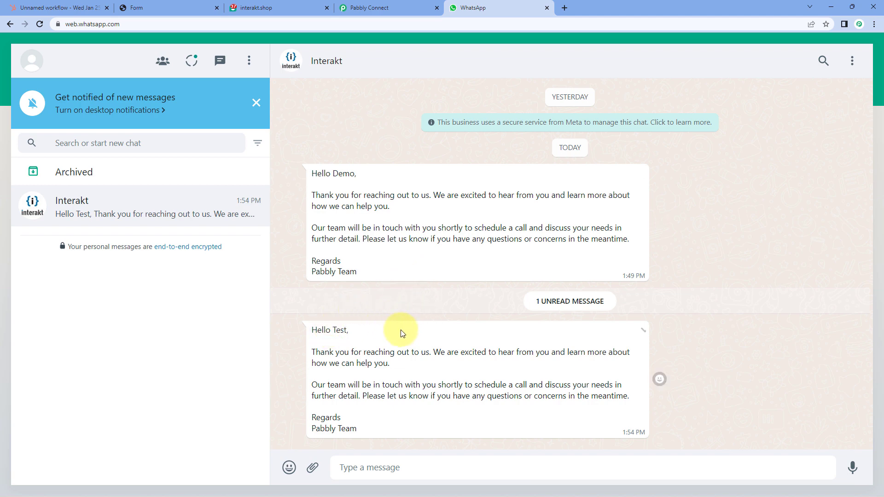
left_click_drag(332, 330, 345, 330)
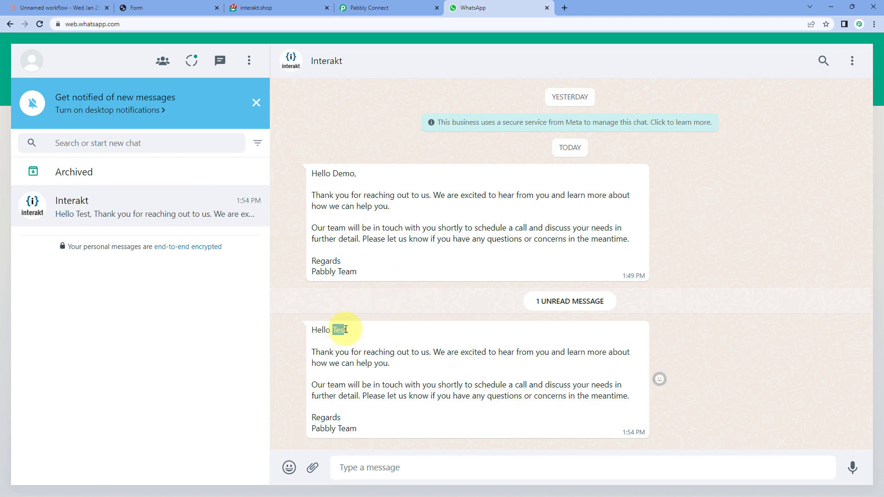
left_click(339, 330)
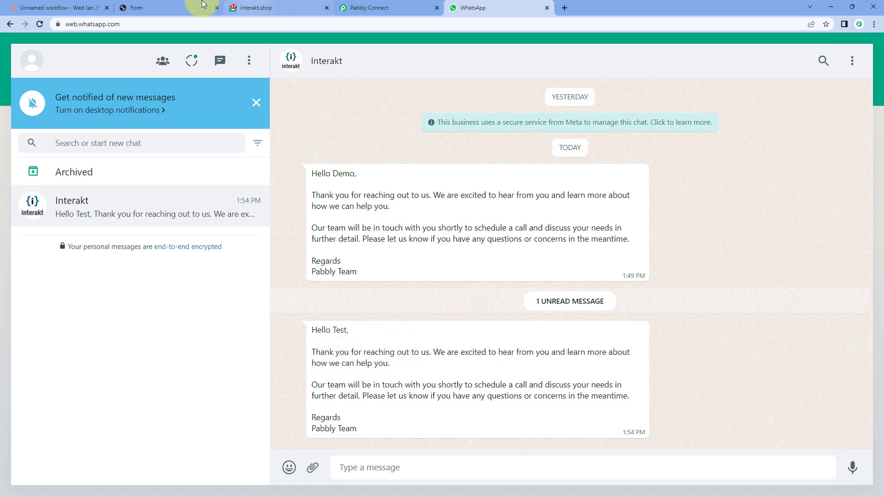
left_click(234, 8)
left_click(469, 8)
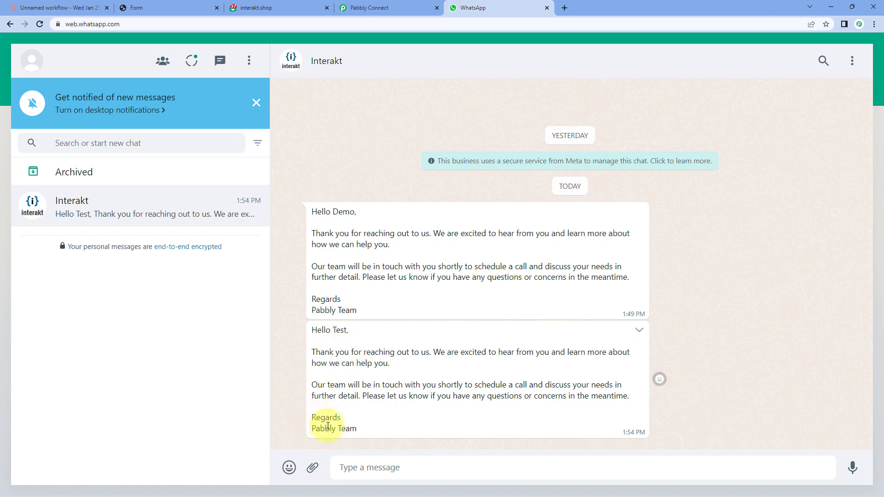
left_click(384, 7)
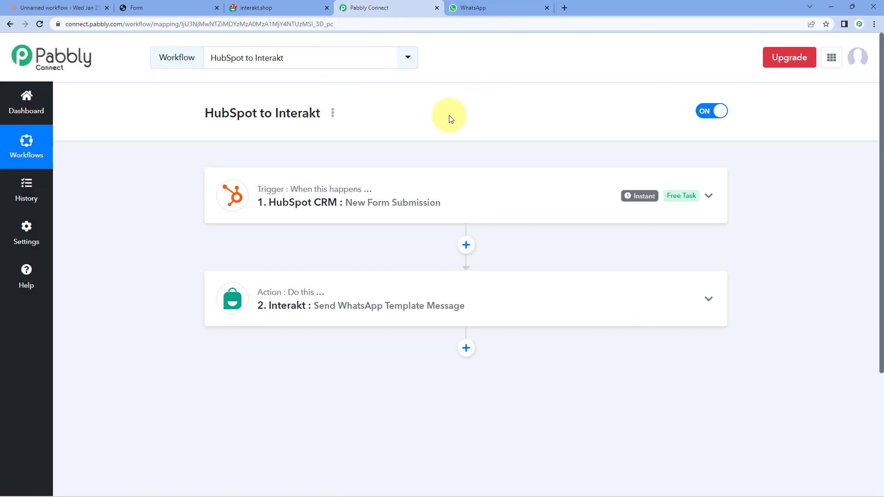